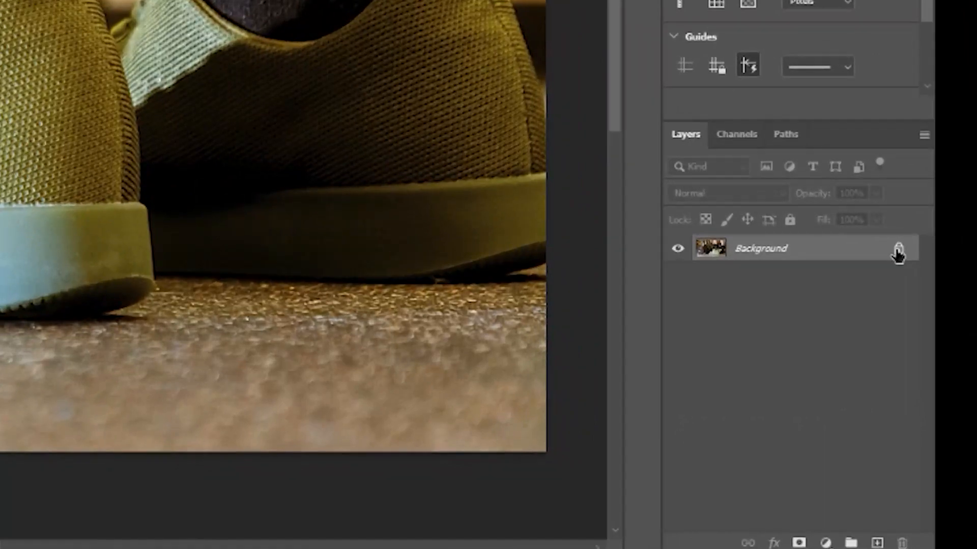
# - Unlock the Background layer and duplicate it, leaving only the copy visible
pyautogui.click(962, 427)
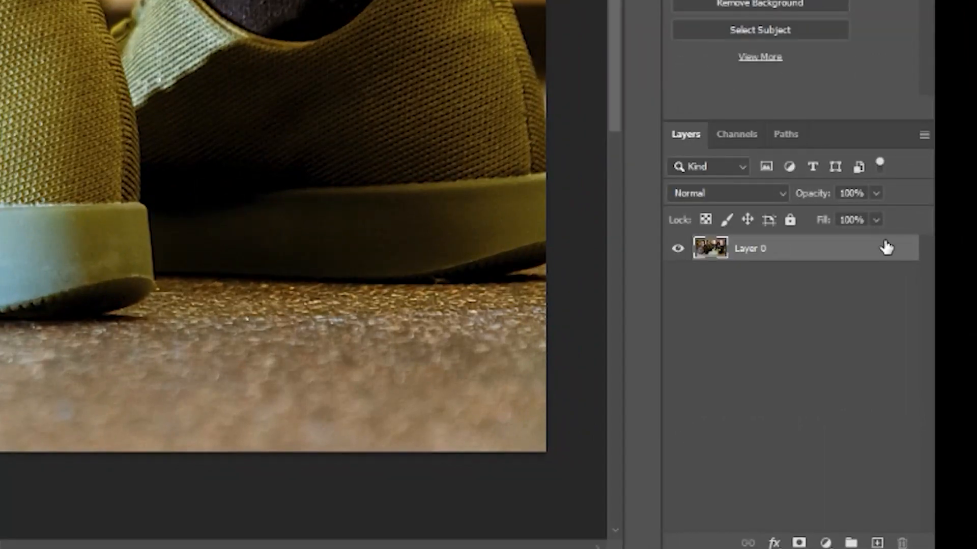
pyautogui.hotkey('ctrl', 'j')
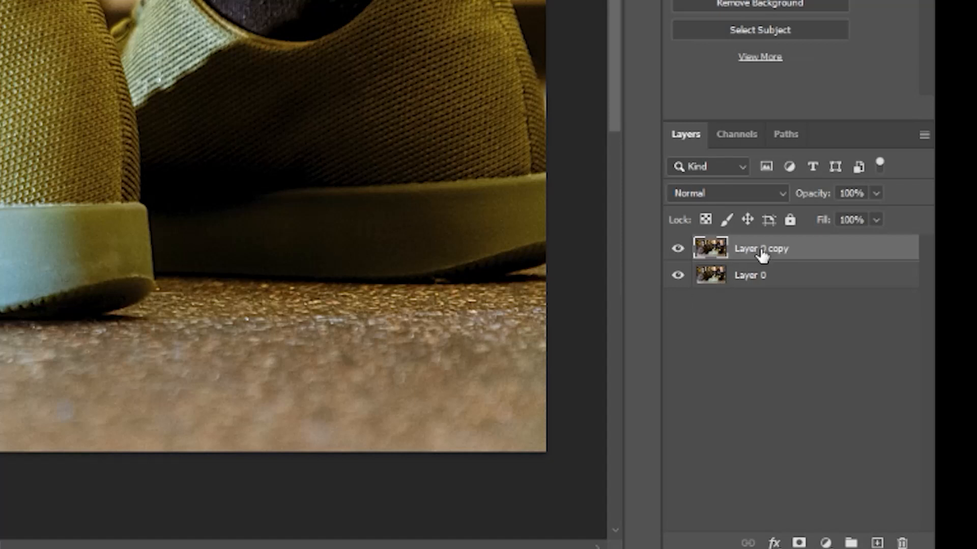
pyautogui.click(678, 276)
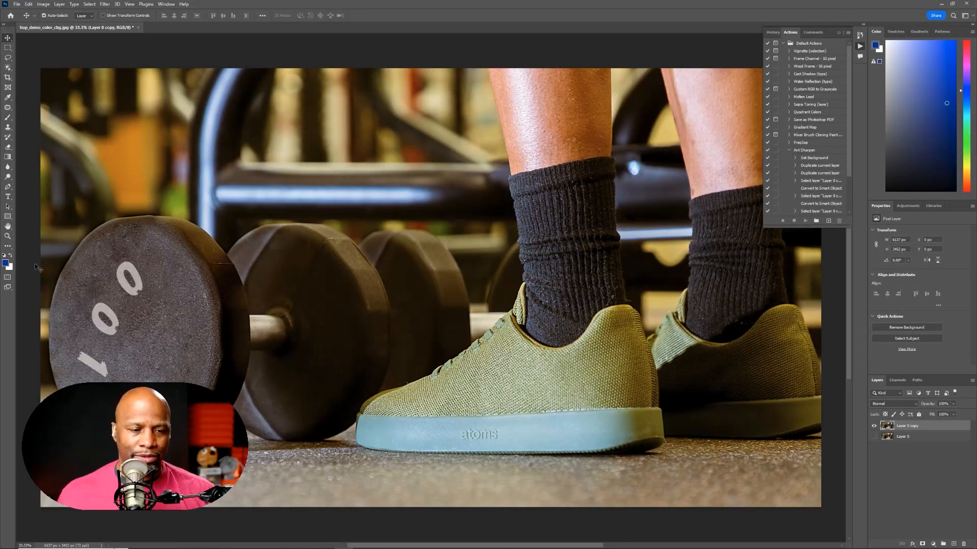
# - Try painting blue over the front shoe with the Brush tool directly on Layer 0 copy, and undo the stroke
pyautogui.click(8, 120)
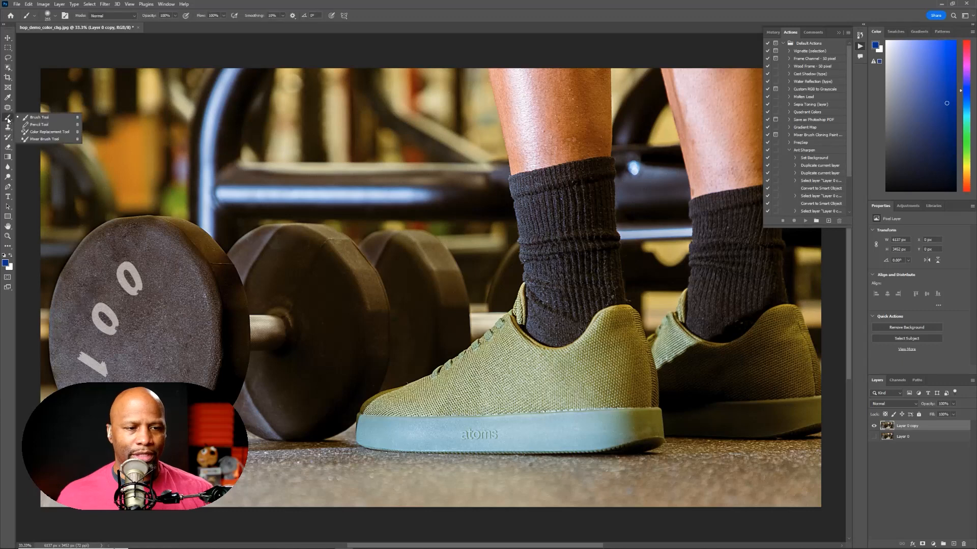
pyautogui.click(53, 120)
pyautogui.moveTo(520, 380)
pyautogui.mouseDown()
pyautogui.moveTo(504, 384)
pyautogui.moveTo(545, 389)
pyautogui.moveTo(499, 360)
pyautogui.moveTo(458, 382)
pyautogui.moveTo(477, 403)
pyautogui.moveTo(606, 372)
pyautogui.moveTo(643, 412)
pyautogui.moveTo(445, 415)
pyautogui.moveTo(418, 426)
pyautogui.mouseUp()
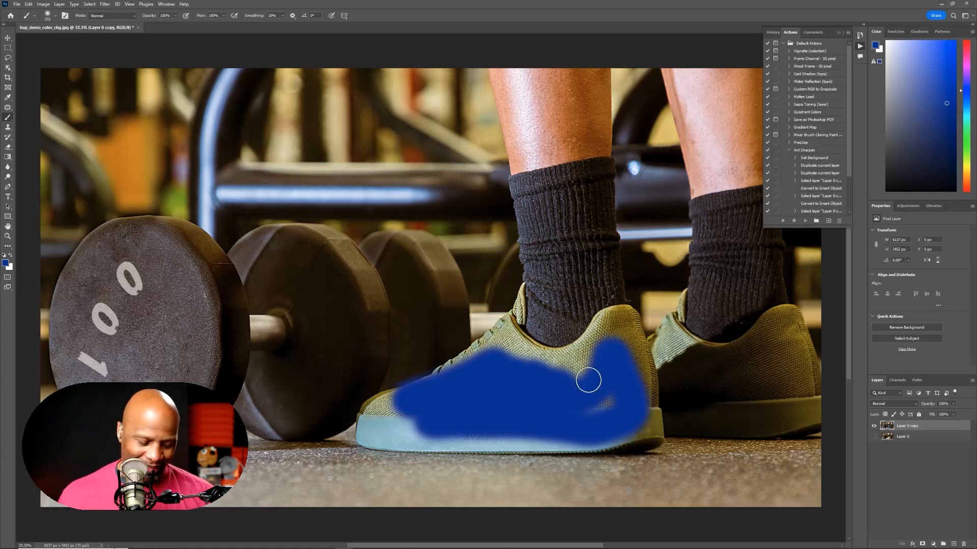
pyautogui.hotkey('ctrl', 'z')
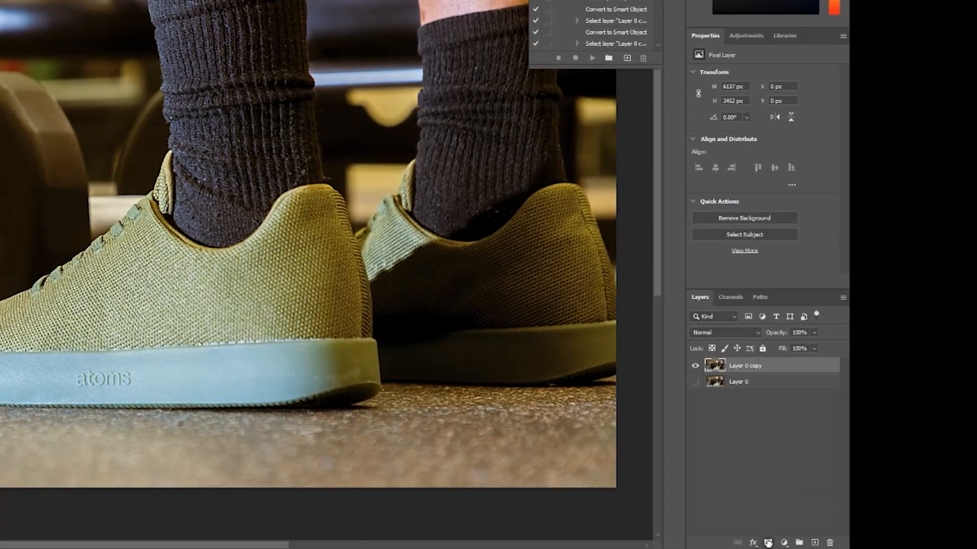
# - Add a Hue/Saturation adjustment layer above Layer 0 copy and shift its hue toward red, with saturation -1 and lightness about -10
pyautogui.click(784, 543)
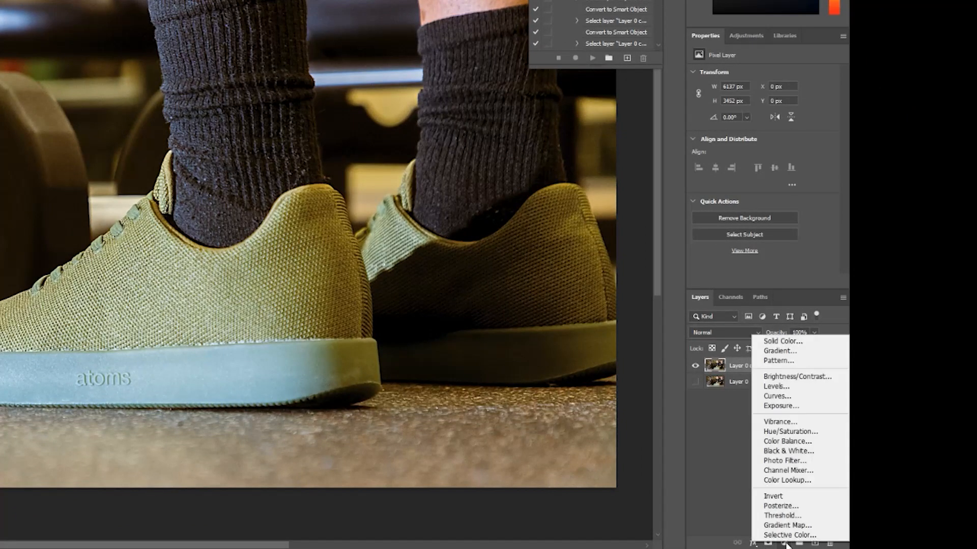
pyautogui.click(791, 431)
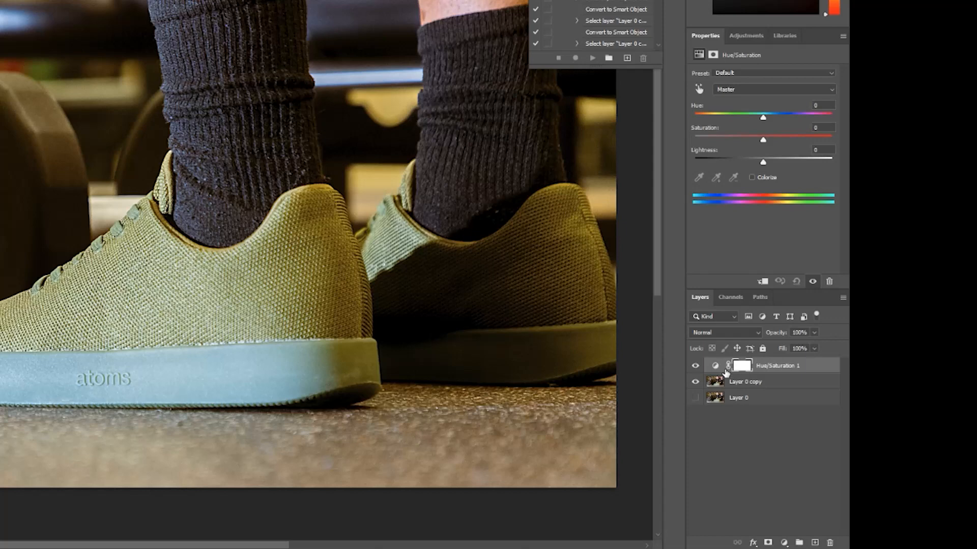
pyautogui.press('ctrl')
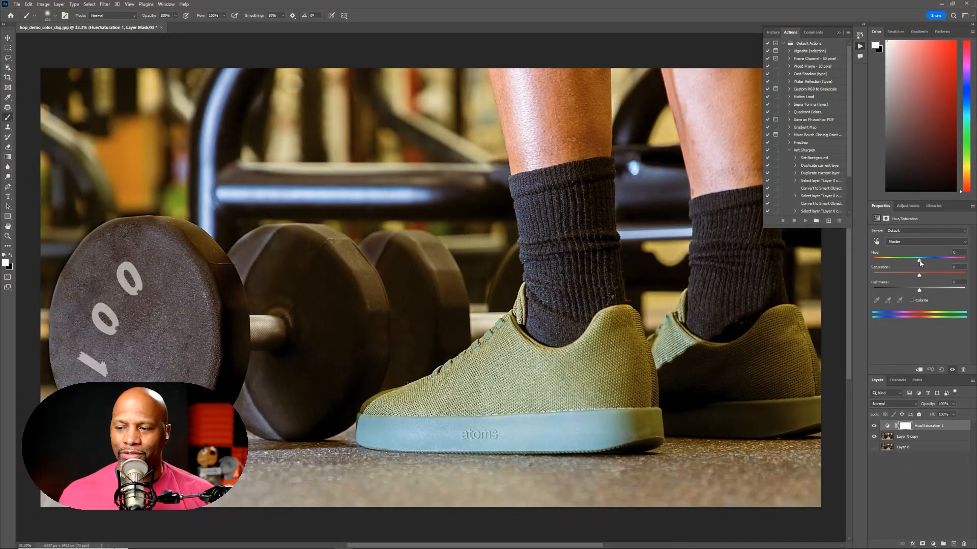
pyautogui.moveTo(911, 262); pyautogui.dragTo(889, 267)
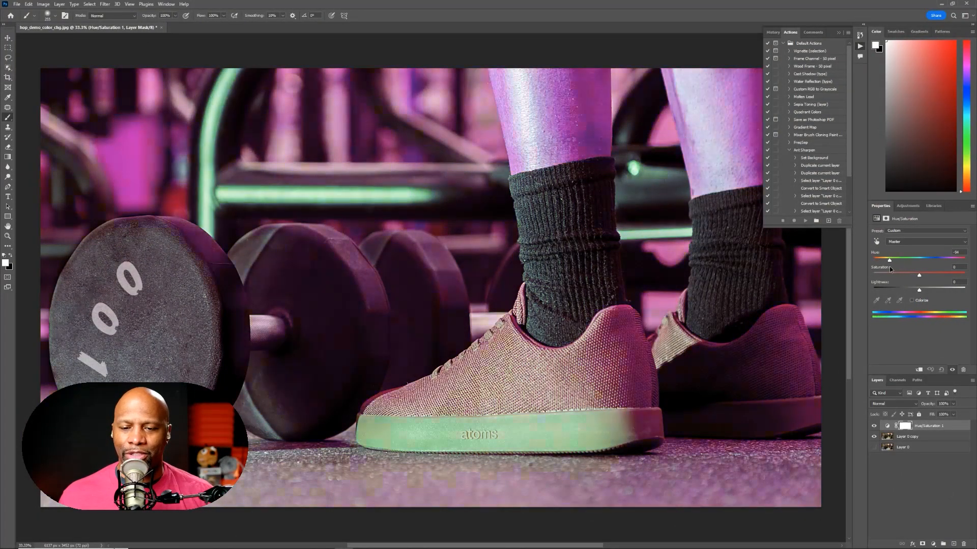
pyautogui.moveTo(889, 267); pyautogui.dragTo(915, 289)
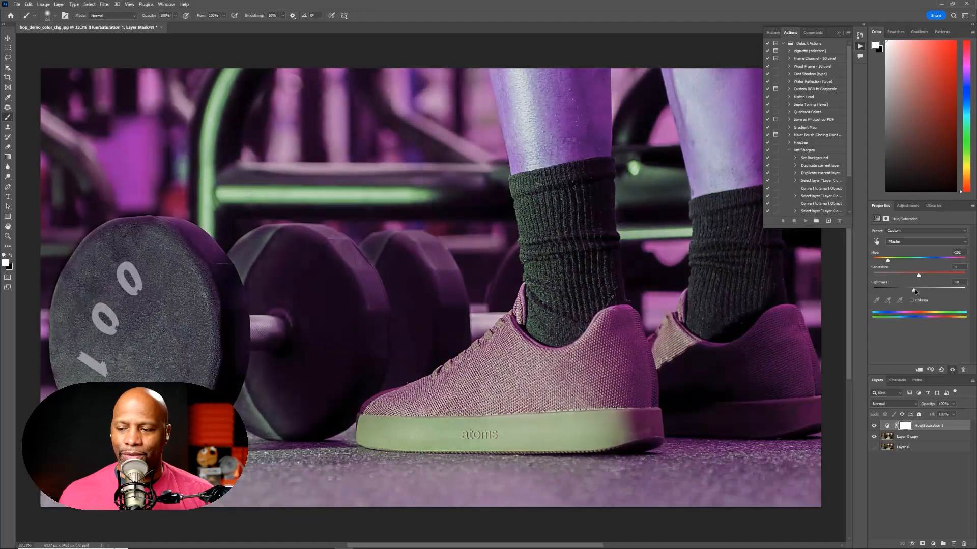
pyautogui.moveTo(882, 260); pyautogui.dragTo(904, 263)
# - Paint black on the adjustment's mask over the background, legs and rear shoe, and set the hue to -180 for a blue front shoe
pyautogui.click(906, 427)
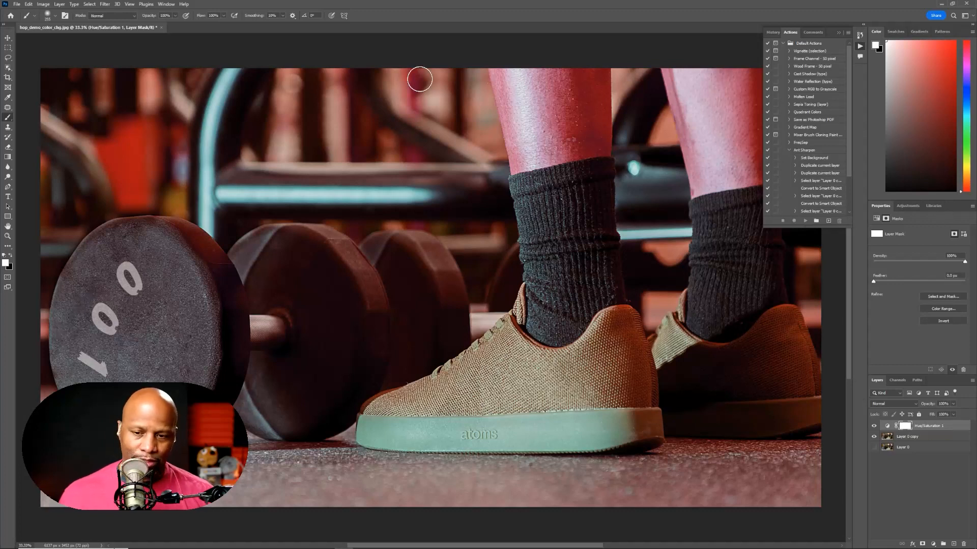
pyautogui.moveTo(411, 140); pyautogui.dragTo(476, 136)
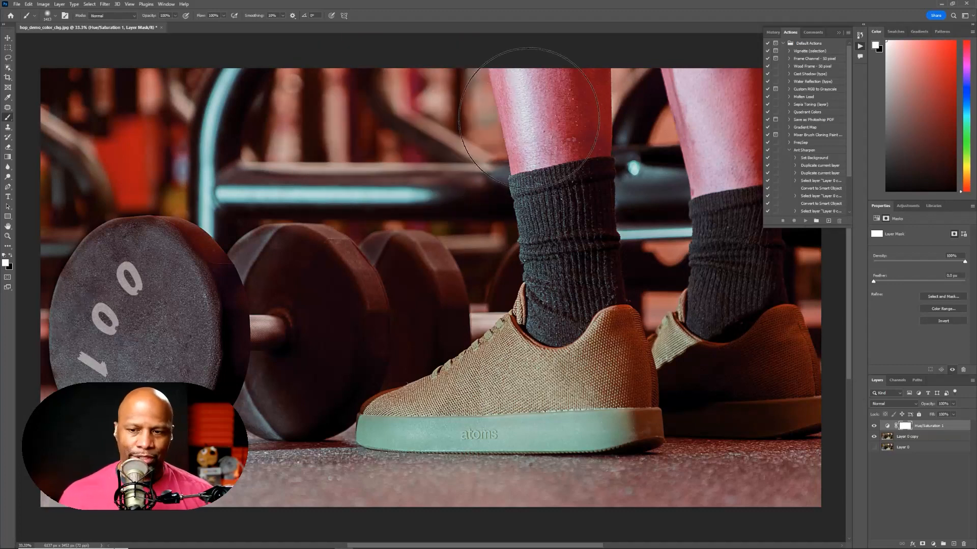
pyautogui.press('x')
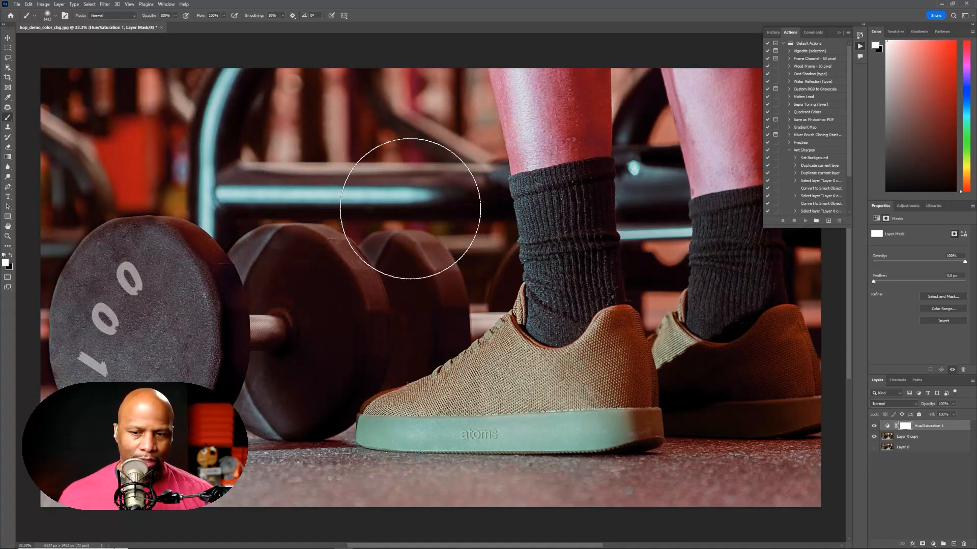
pyautogui.moveTo(429, 178)
pyautogui.mouseDown()
pyautogui.moveTo(595, 133)
pyautogui.moveTo(510, 209)
pyautogui.moveTo(573, 201)
pyautogui.moveTo(756, 291)
pyautogui.moveTo(747, 259)
pyautogui.moveTo(778, 142)
pyautogui.moveTo(201, 218)
pyautogui.moveTo(410, 300)
pyautogui.moveTo(226, 364)
pyautogui.moveTo(353, 211)
pyautogui.moveTo(136, 283)
pyautogui.moveTo(139, 174)
pyautogui.mouseUp()
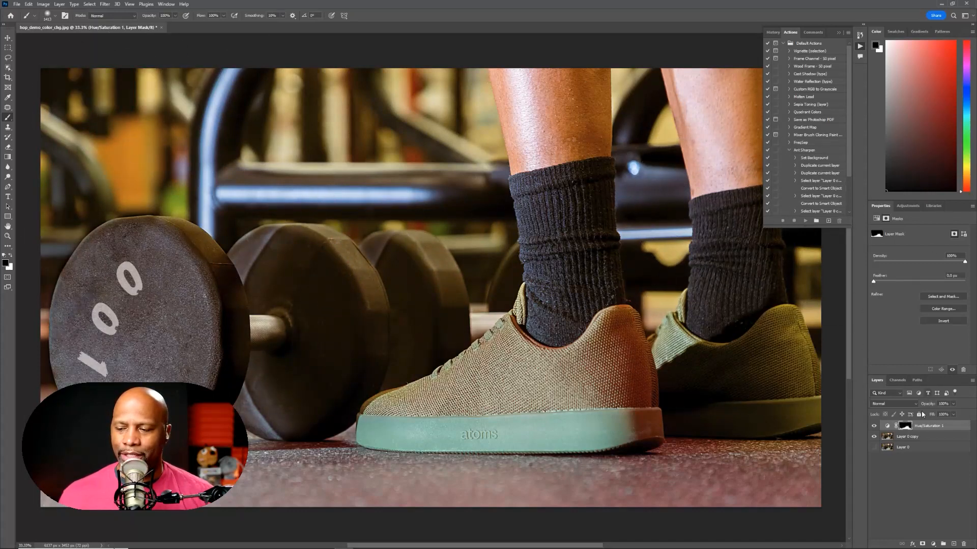
pyautogui.click(888, 427)
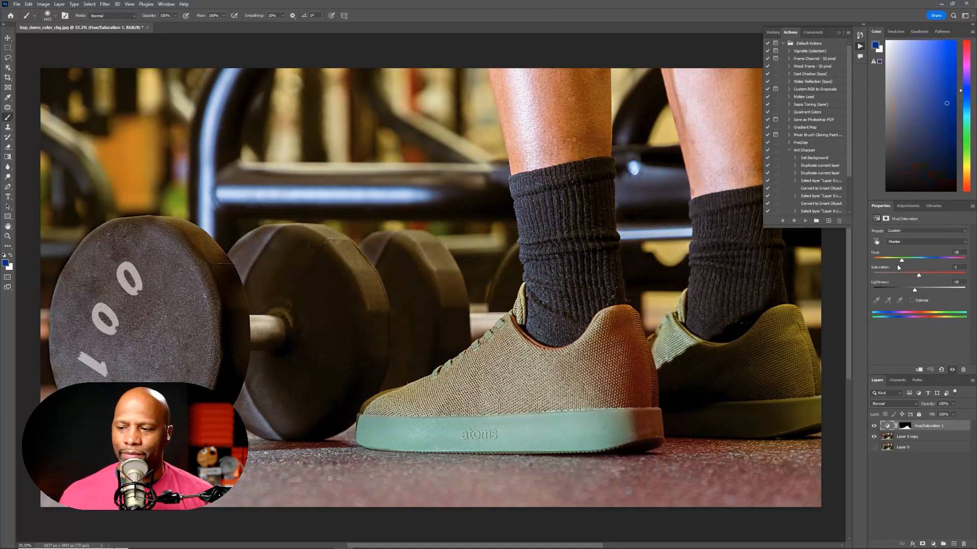
pyautogui.moveTo(901, 260); pyautogui.dragTo(862, 267)
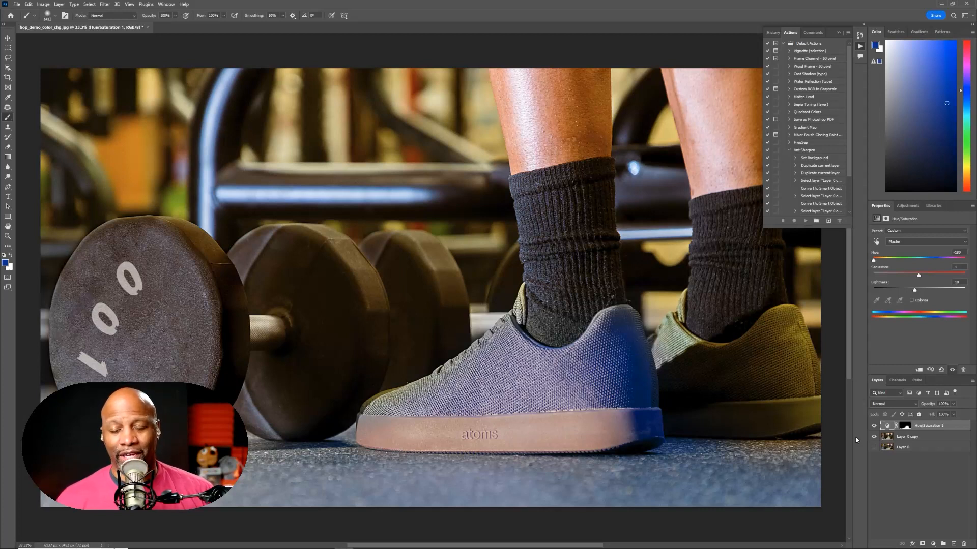
# - Delete the Hue/Saturation 1 adjustment layer
pyautogui.rightClick(947, 426)
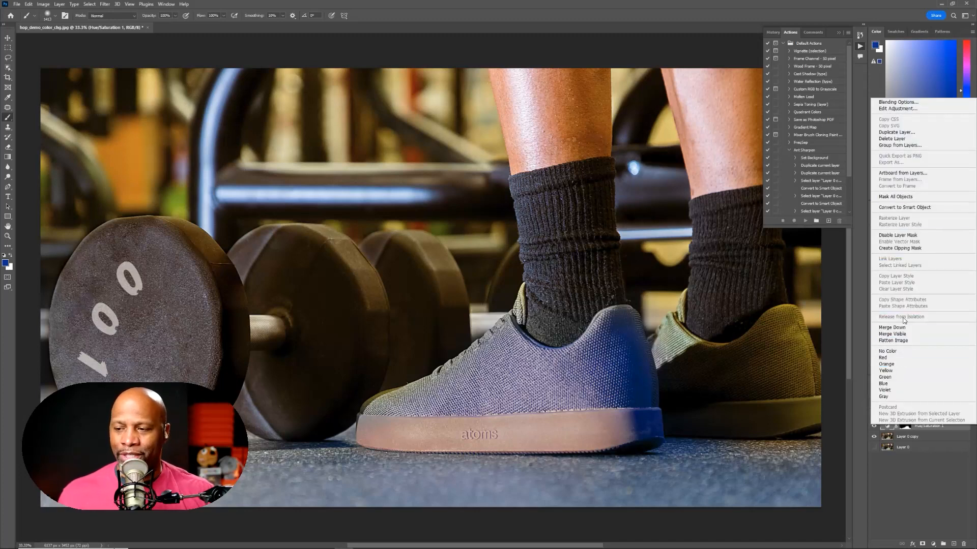
pyautogui.click(908, 139)
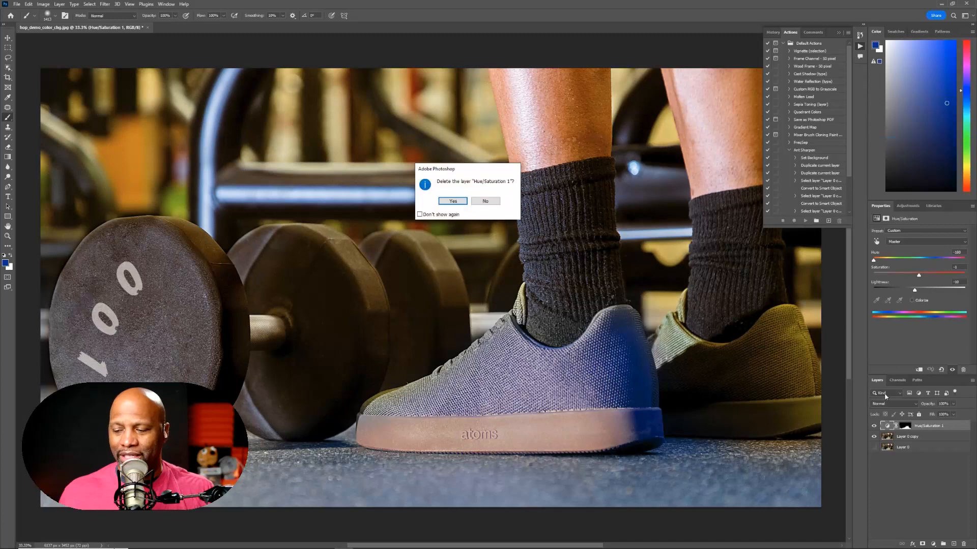
pyautogui.click(453, 201)
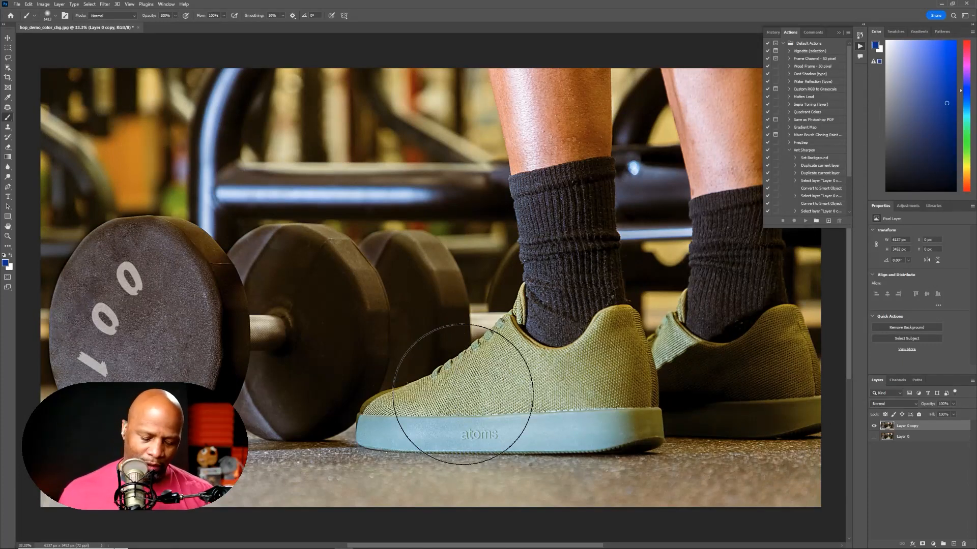
# - Reduce the Brush tool's tip to about half its diameter
pyautogui.press('[')
pyautogui.press('[')
pyautogui.press('[')
pyautogui.press('[')
pyautogui.press('[')
pyautogui.press('[')
pyautogui.press('[')
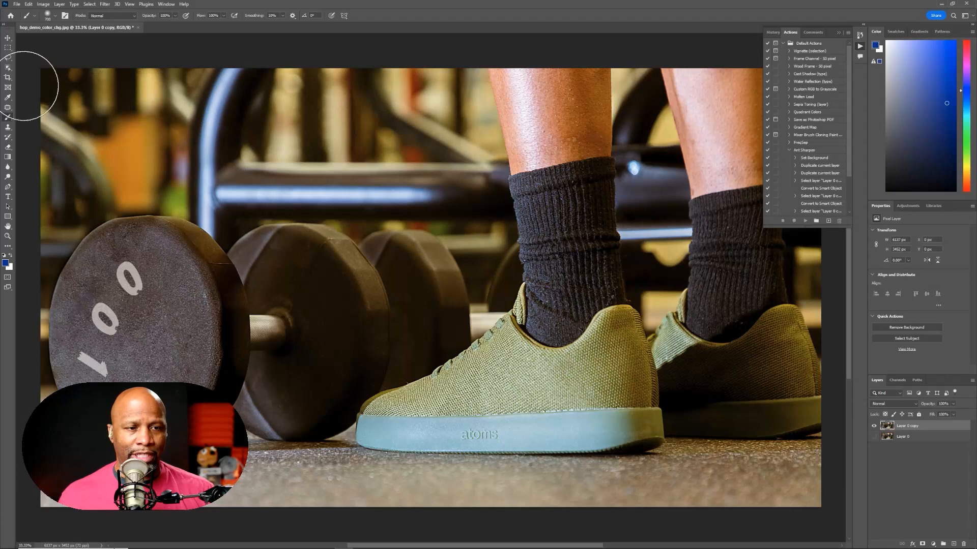
# - Select the whole front shoe with the Object Selection tool
pyautogui.click(8, 68)
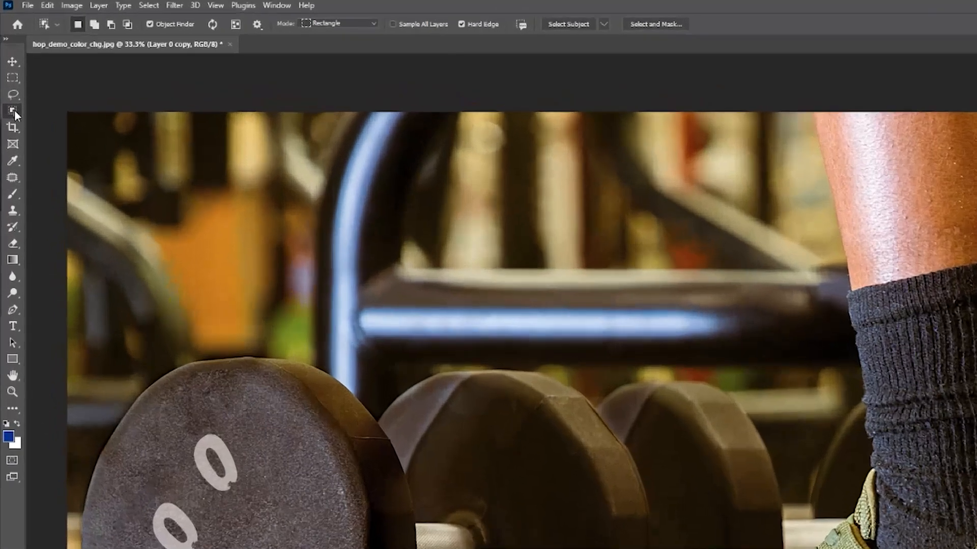
pyautogui.rightClick(9, 69)
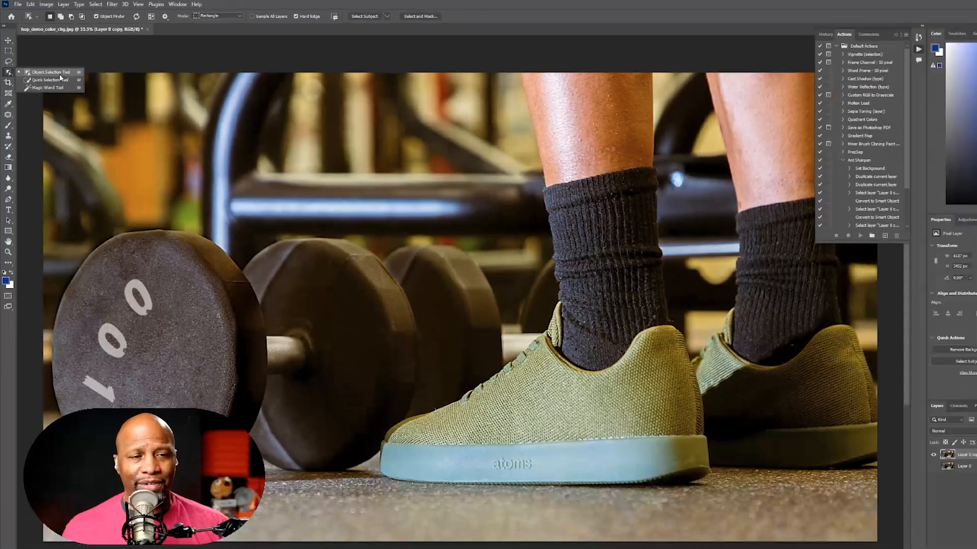
pyautogui.click(59, 74)
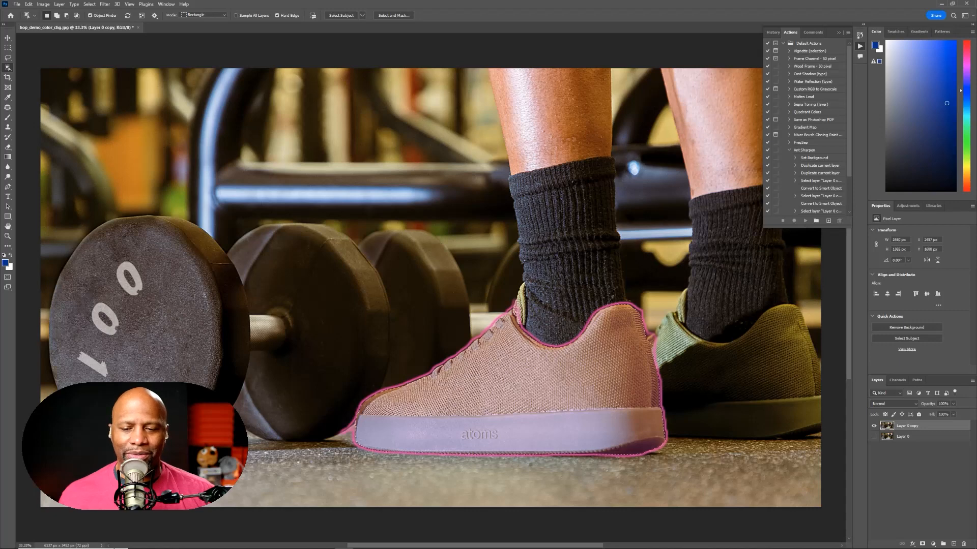
pyautogui.click(515, 389)
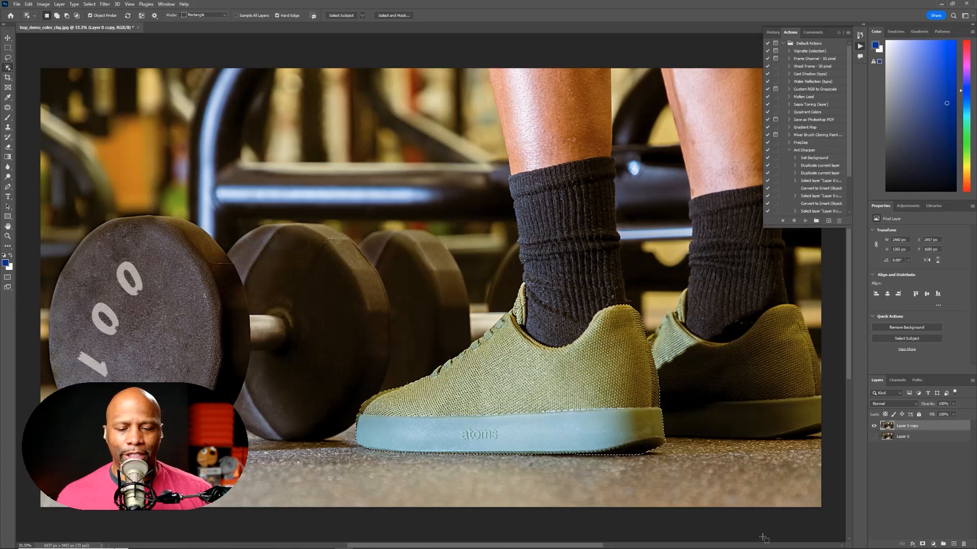
# - Check the shoe selection's coverage around the tongue and collar in Quick Mask mode
pyautogui.press('q')
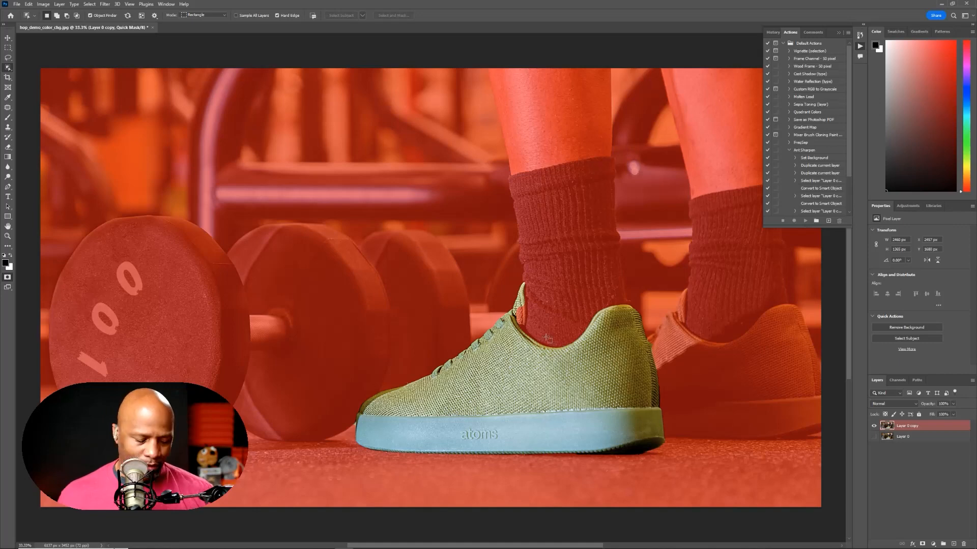
pyautogui.scroll(5, 547, 338)
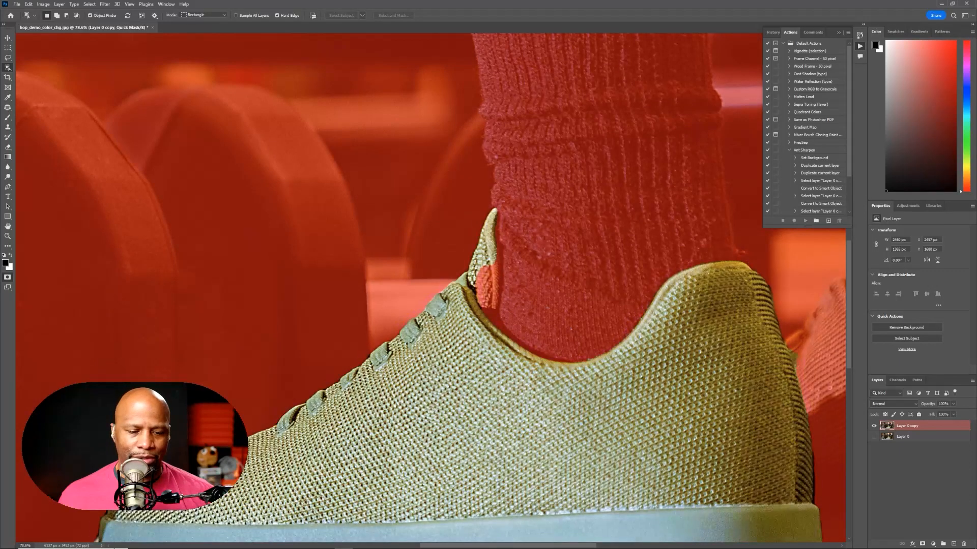
pyautogui.scroll(-5, 547, 275)
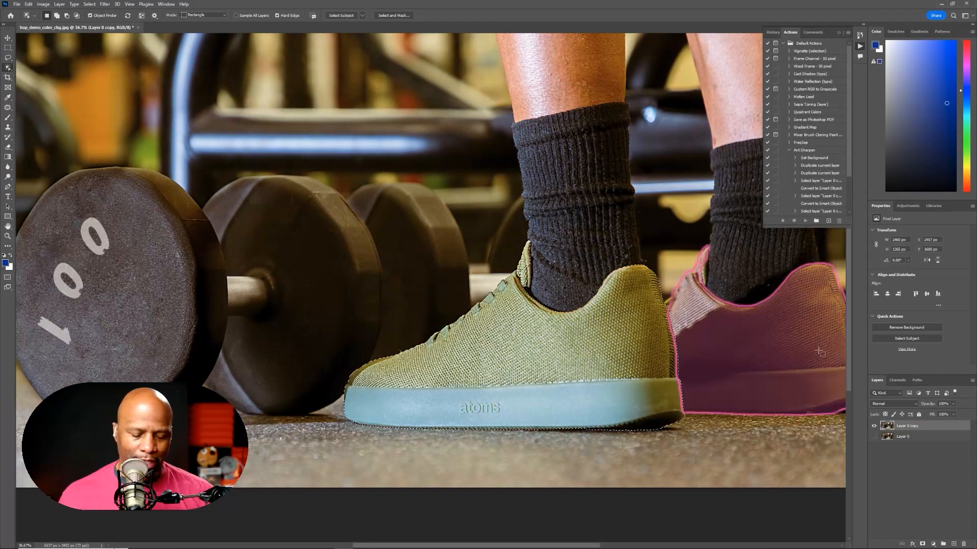
# - Add the missing inner strip between the shoe's tongue and the sock to the selection with the Lasso tool
pyautogui.click(7, 59)
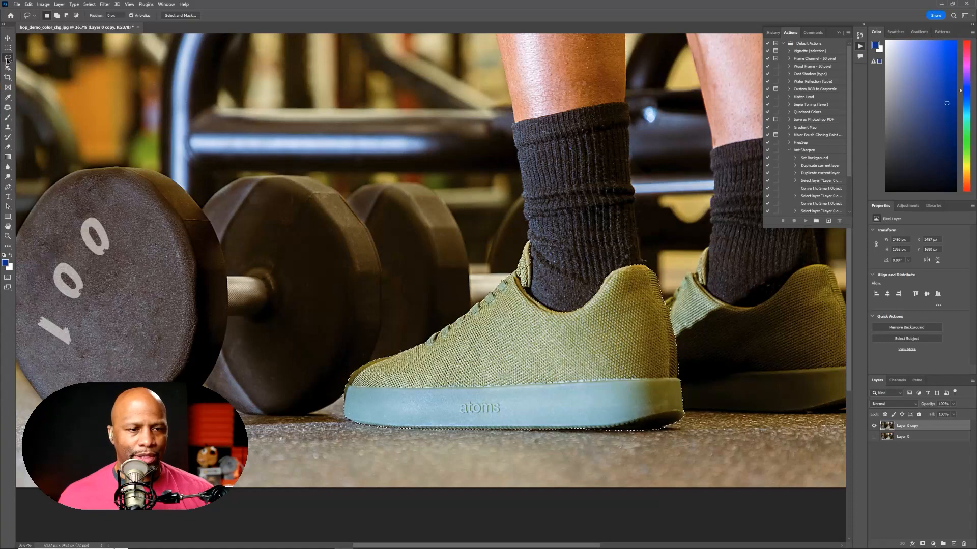
pyautogui.rightClick(7, 59)
pyautogui.click(43, 59)
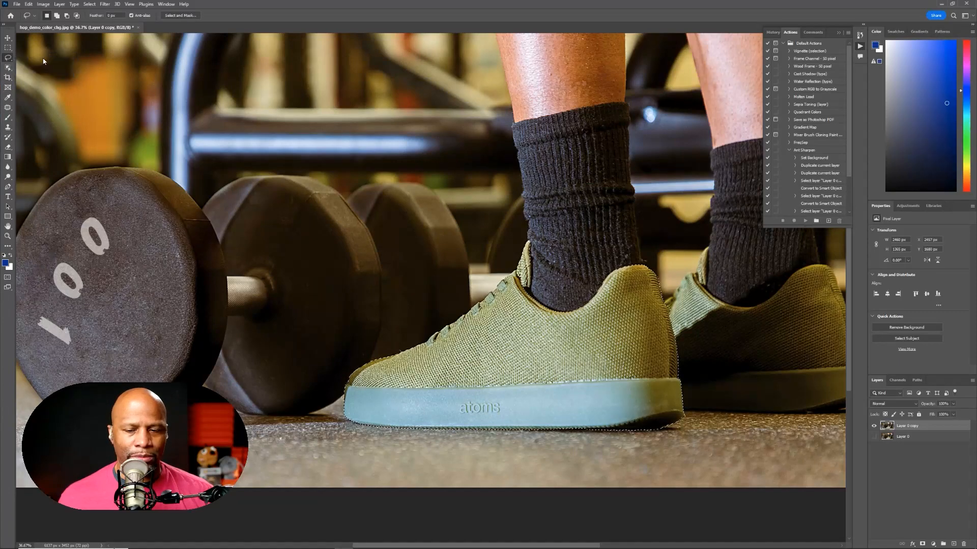
pyautogui.scroll(3, 505, 297)
pyautogui.scroll(4, 505, 296)
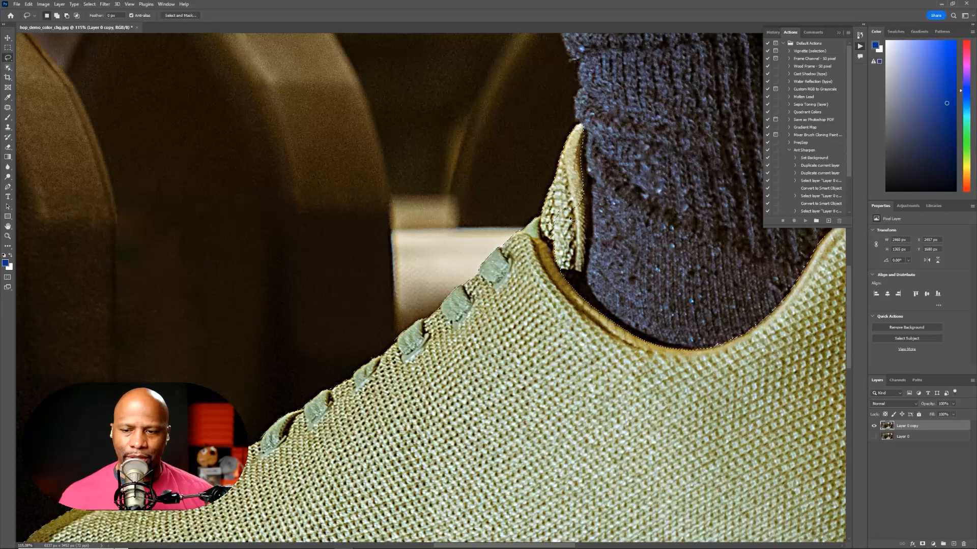
pyautogui.press('shift')
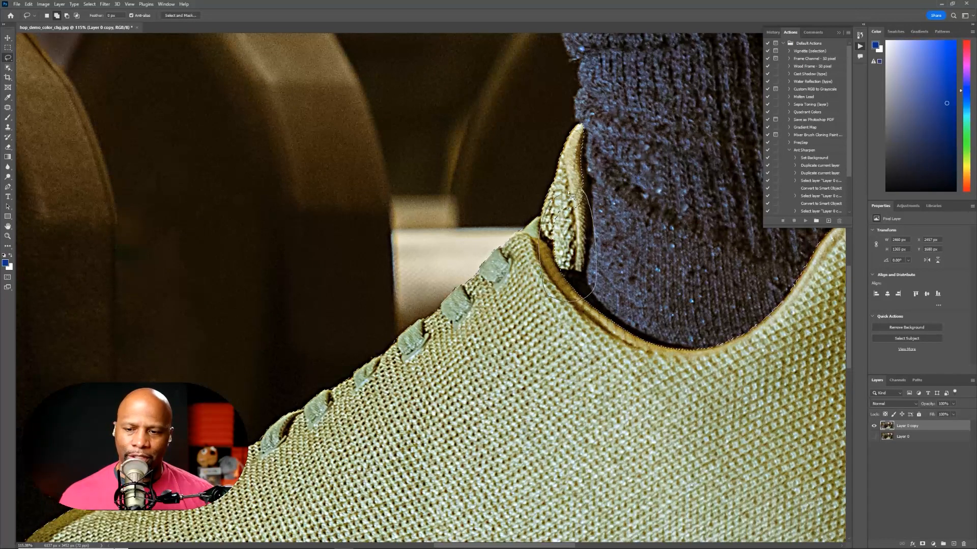
pyautogui.moveTo(586, 191); pyautogui.dragTo(588, 193)
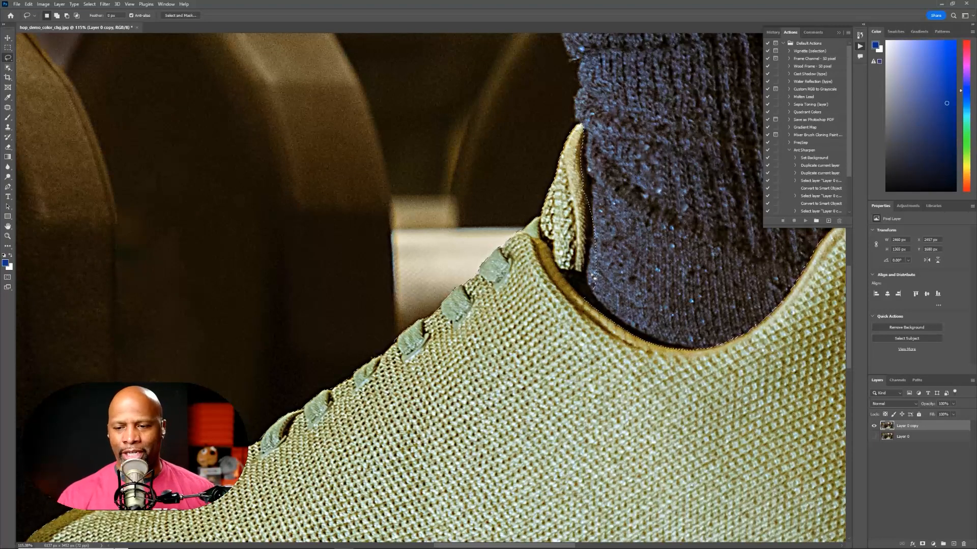
# - Subtract the dark gap between the shoe collar and the sock from the selection using the Quick Selection tool with a smaller brush
pyautogui.click(8, 68)
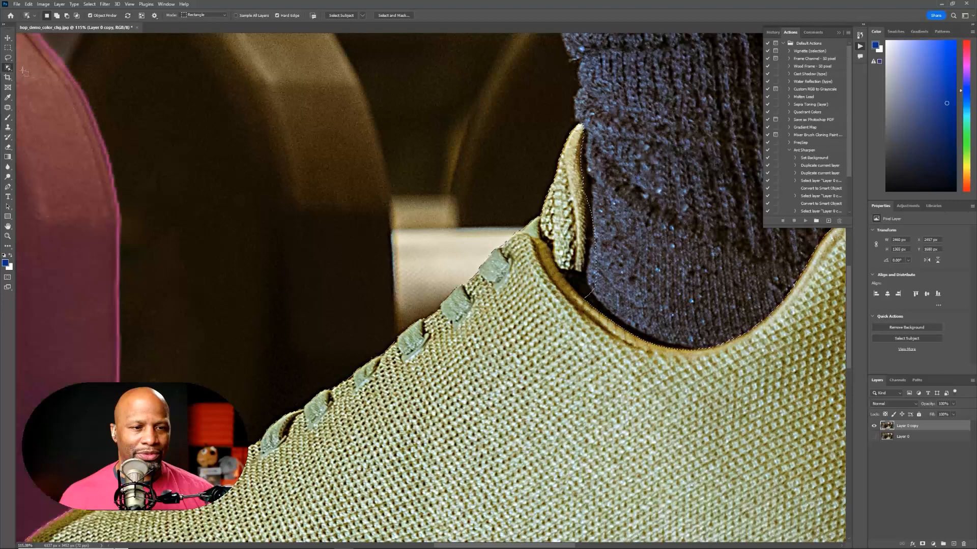
pyautogui.rightClick(8, 70)
pyautogui.click(41, 76)
pyautogui.press('[')
pyautogui.press('[')
pyautogui.press('[')
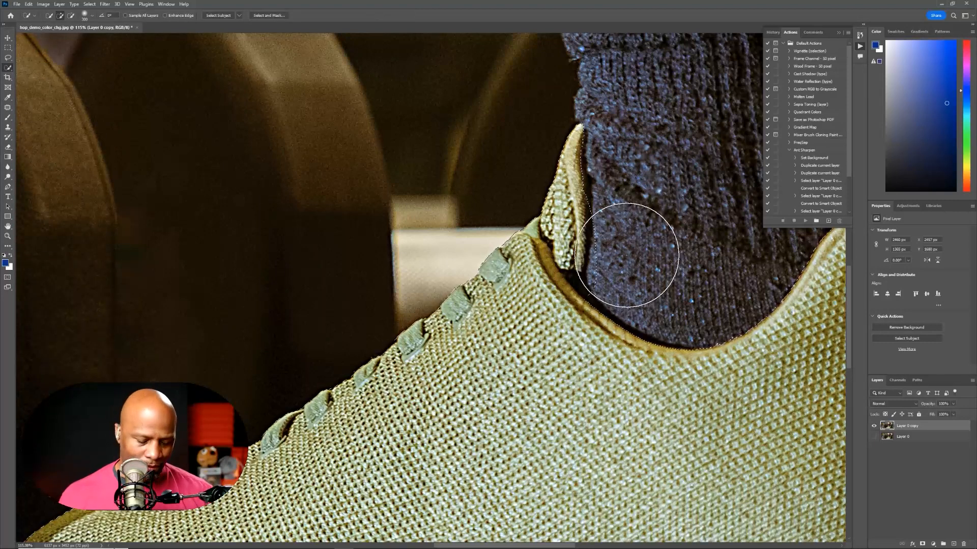
pyautogui.press('[')
pyautogui.press('[')
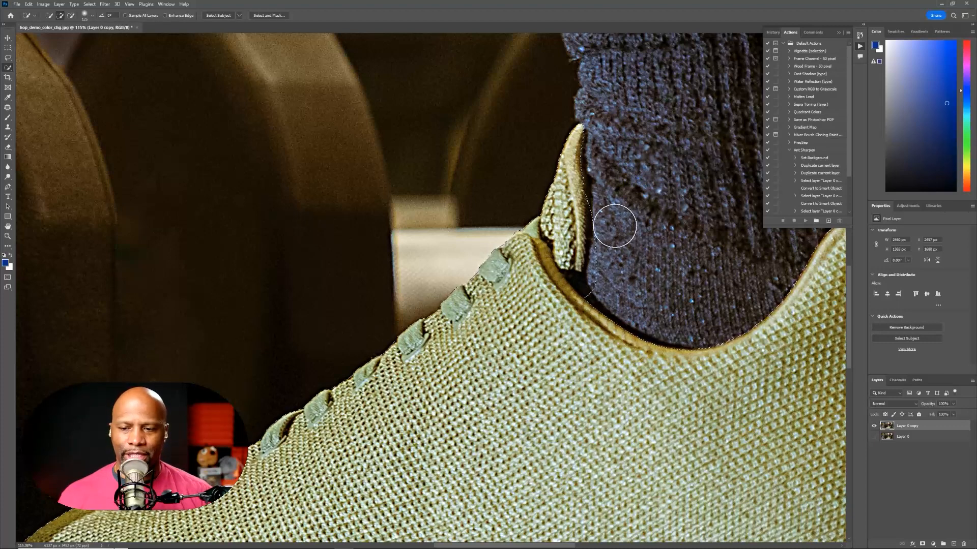
pyautogui.press('alt')
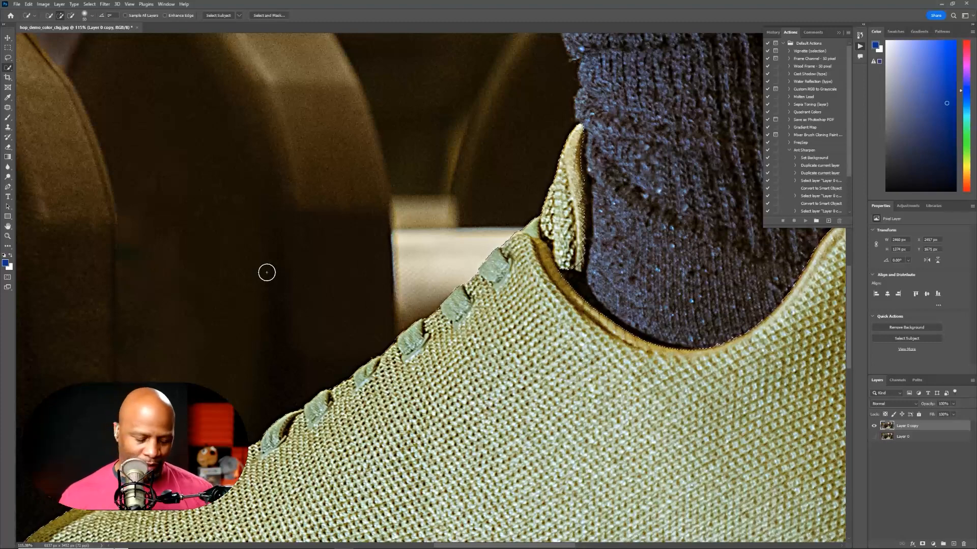
# - Check the selection of the whole front shoe in Quick Mask mode and return to the standard view
pyautogui.scroll(-5, 334, 278)
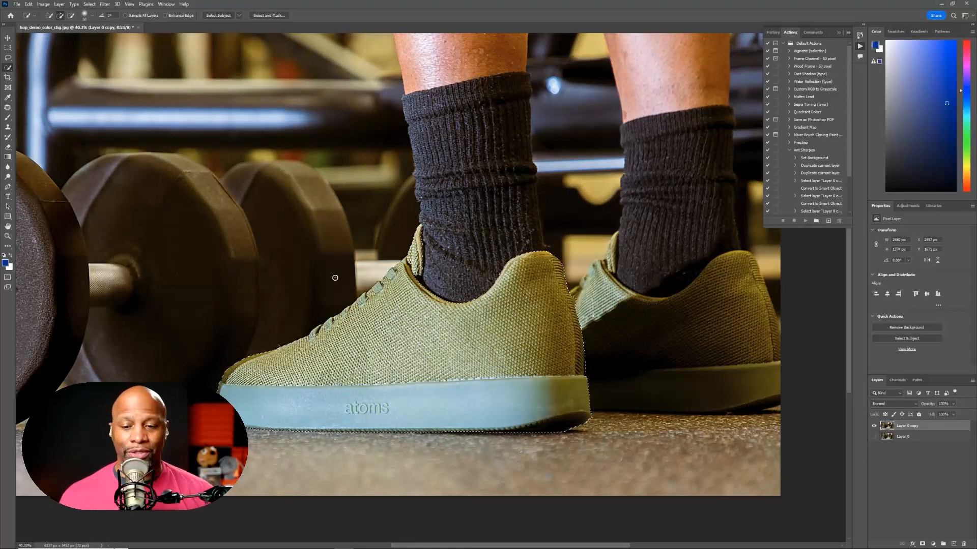
pyautogui.press('q')
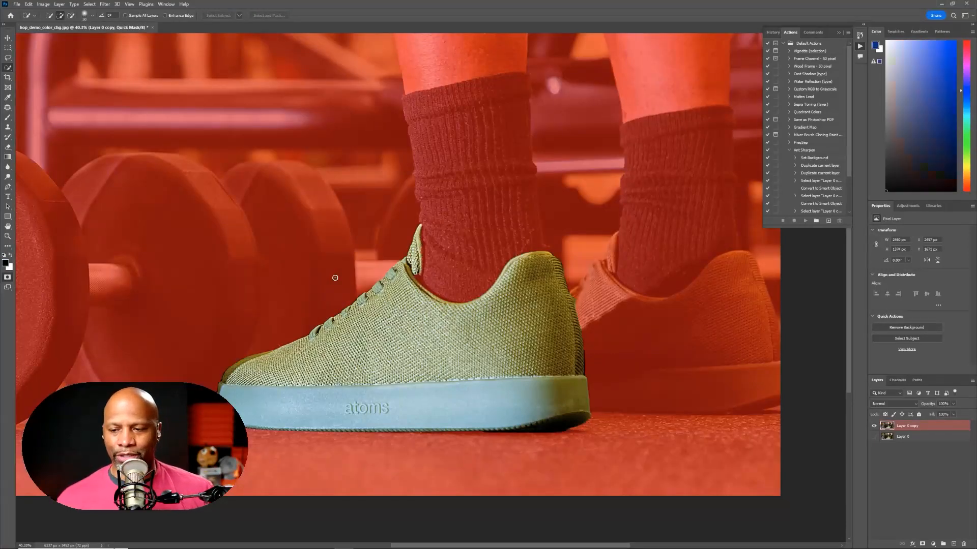
pyautogui.press('q')
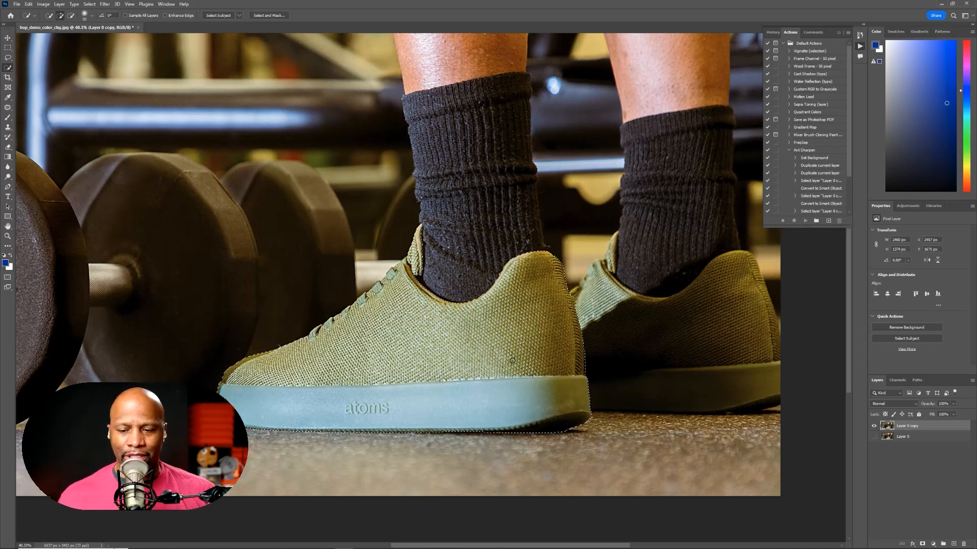
# - Add a Solid Color fill layer masked to the front shoe selection above Layer 0 copy
pyautogui.press('b')
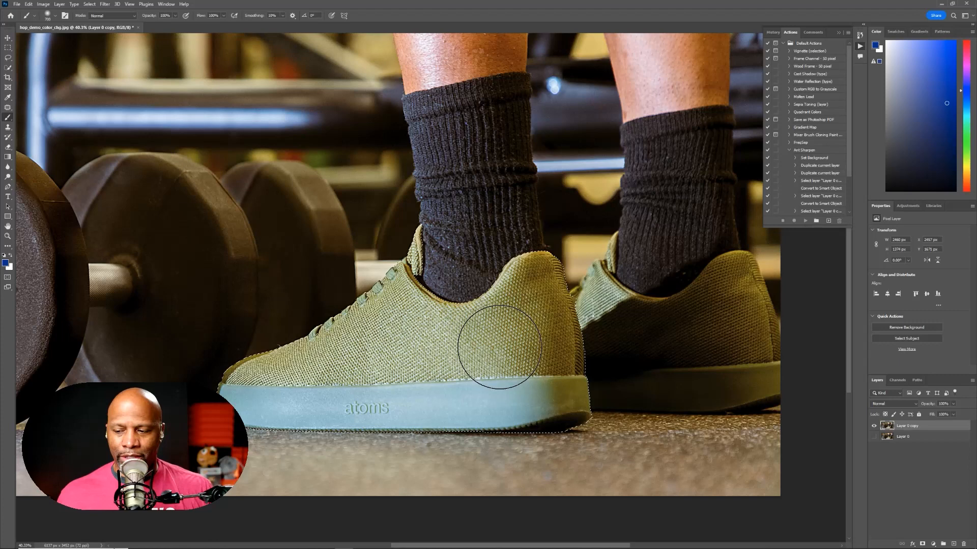
pyautogui.moveTo(496, 341)
pyautogui.mouseDown()
pyautogui.moveTo(506, 338)
pyautogui.moveTo(360, 353)
pyautogui.moveTo(516, 367)
pyautogui.mouseUp()
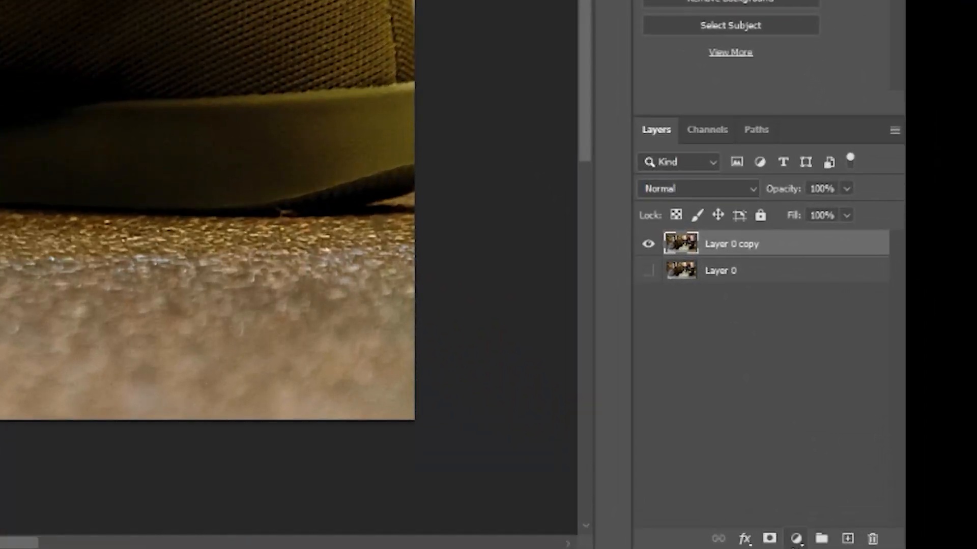
pyautogui.click(797, 539)
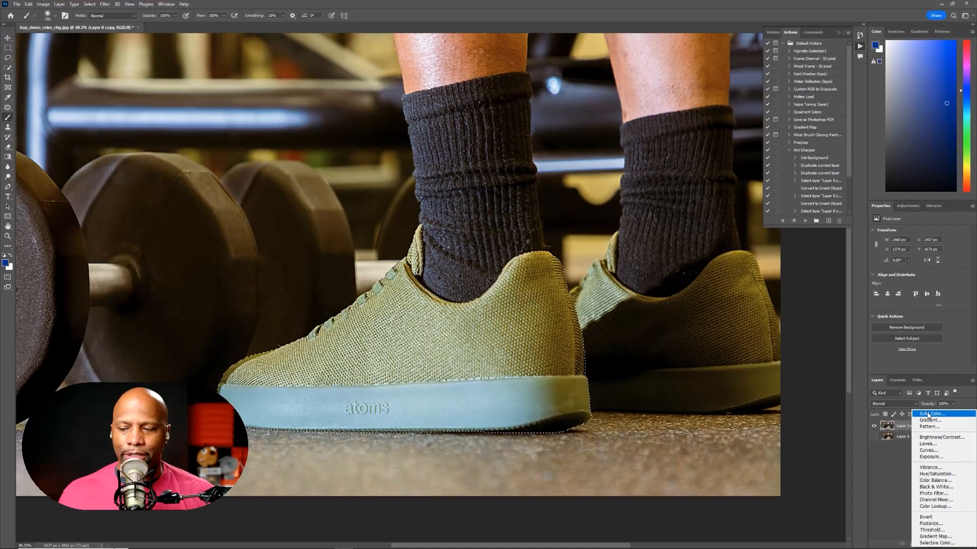
pyautogui.click(787, 221)
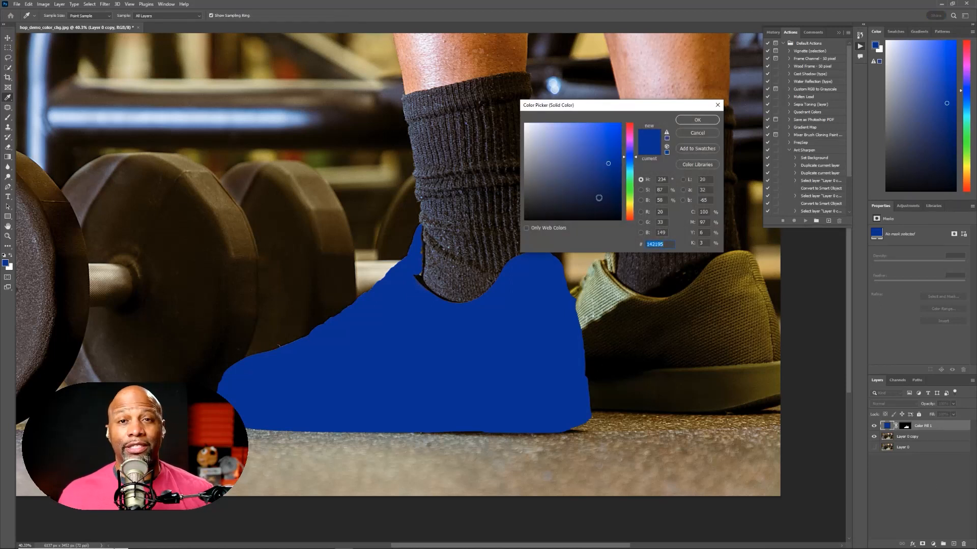
# - Set the shoe's fill color to a dark navy blue, 1e2362
pyautogui.click(668, 138)
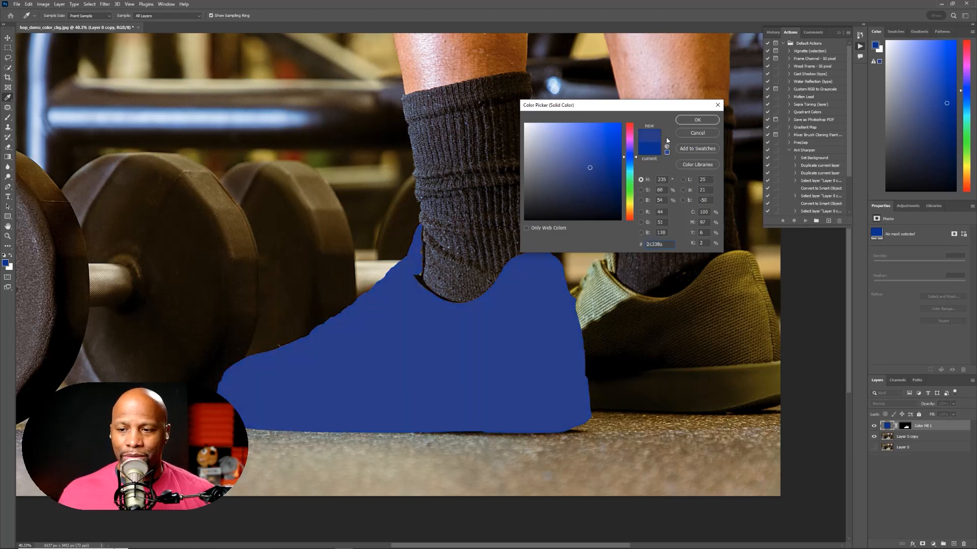
pyautogui.click(599, 175)
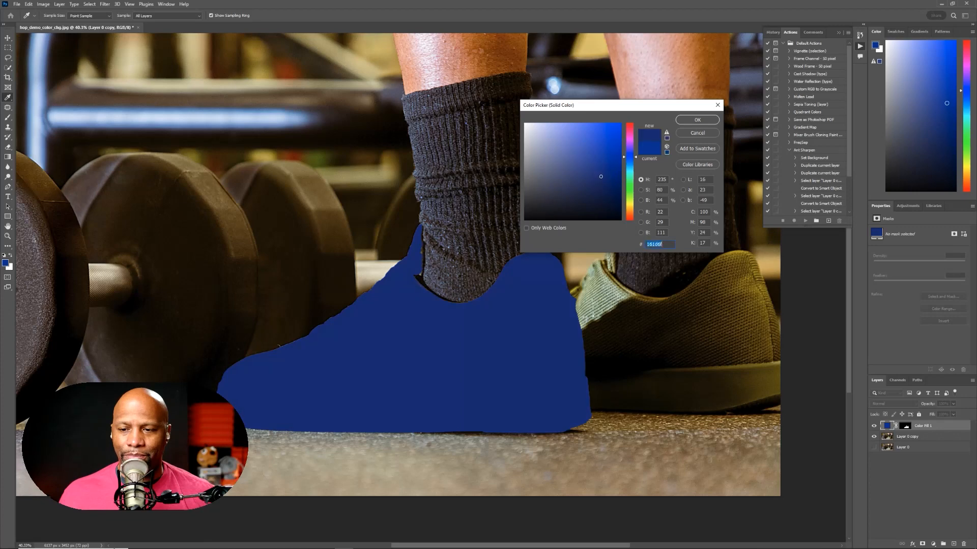
pyautogui.moveTo(598, 175); pyautogui.dragTo(596, 178)
pyautogui.click(591, 183)
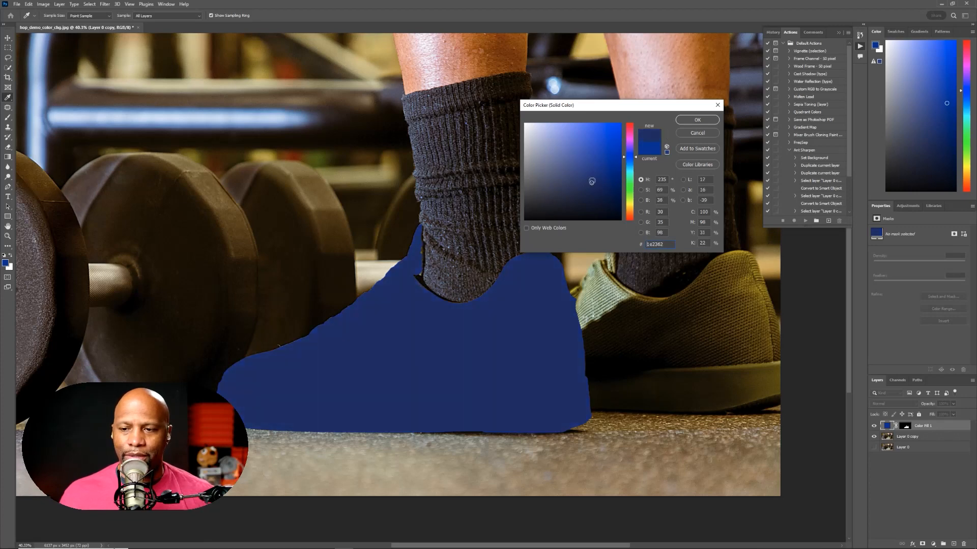
pyautogui.click(697, 119)
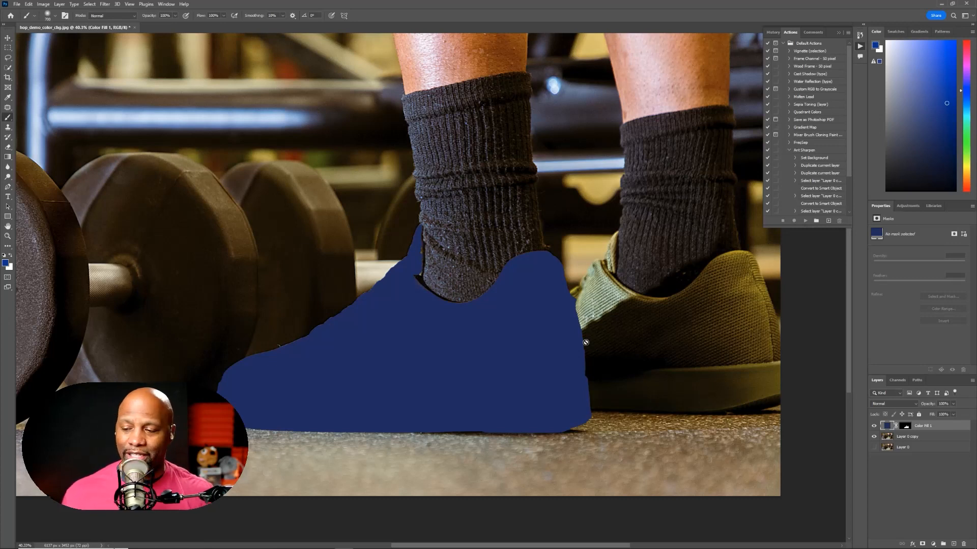
# - Try a reduced opacity on the shoe's color fill layer, such as 79%, and restore it to 100%
pyautogui.click(907, 425)
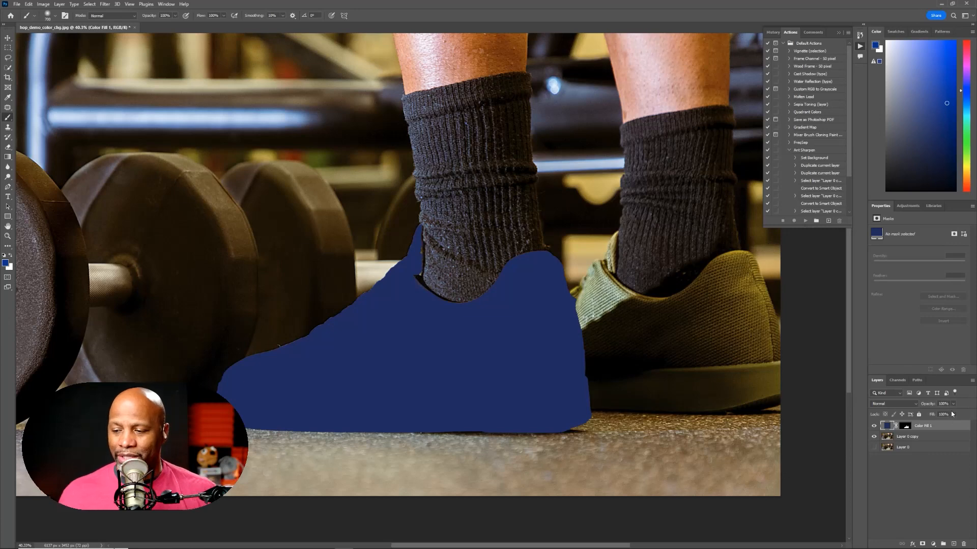
pyautogui.moveTo(953, 404); pyautogui.dragTo(945, 417)
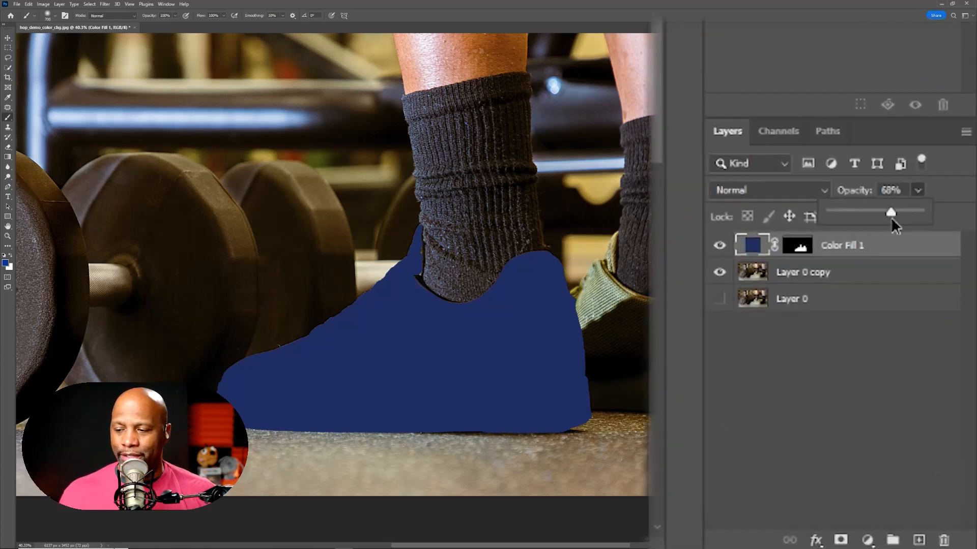
pyautogui.moveTo(869, 219); pyautogui.dragTo(847, 212)
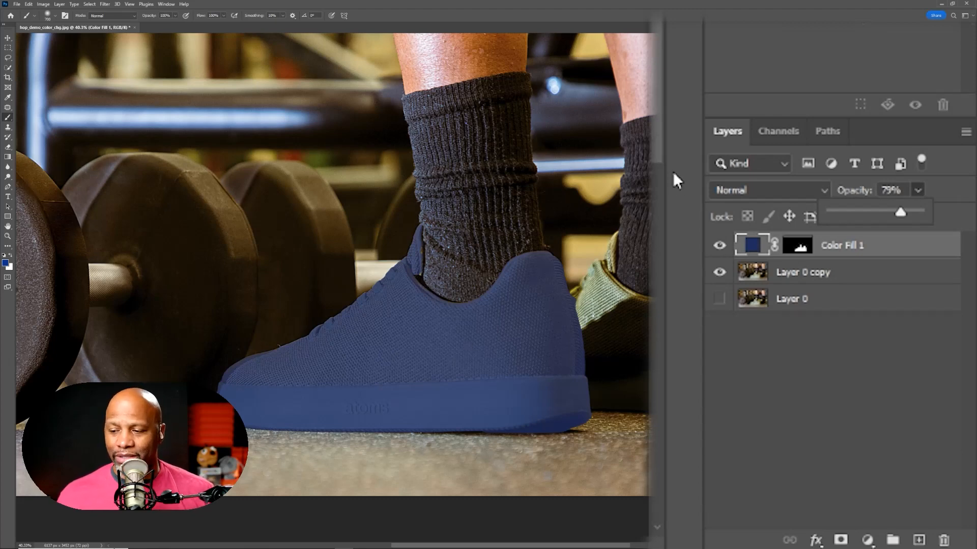
pyautogui.moveTo(909, 207); pyautogui.dragTo(942, 191)
# - Try lower Fill values on the shoe's color fill layer, such as 58% and 82%, and restore Fill to 100%
pyautogui.click(916, 218)
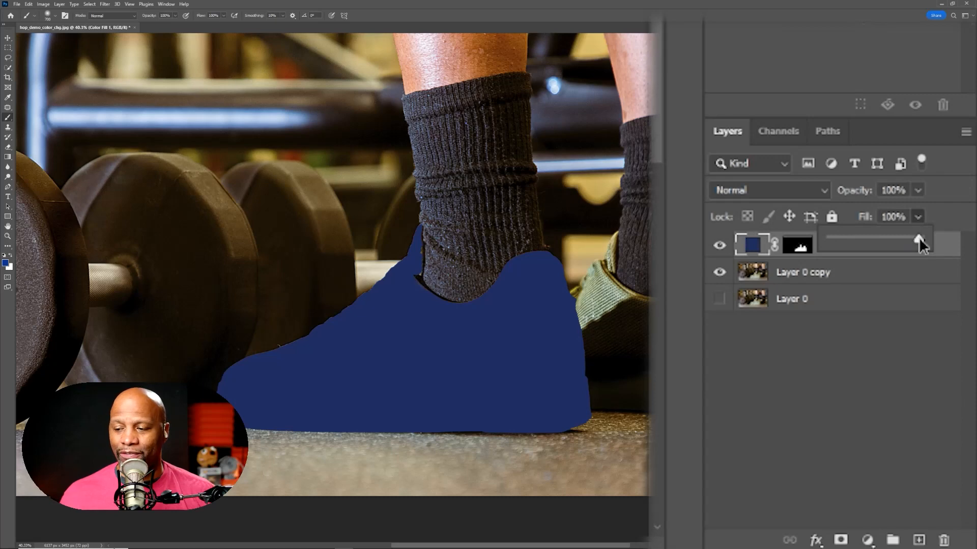
pyautogui.moveTo(889, 253); pyautogui.dragTo(867, 249)
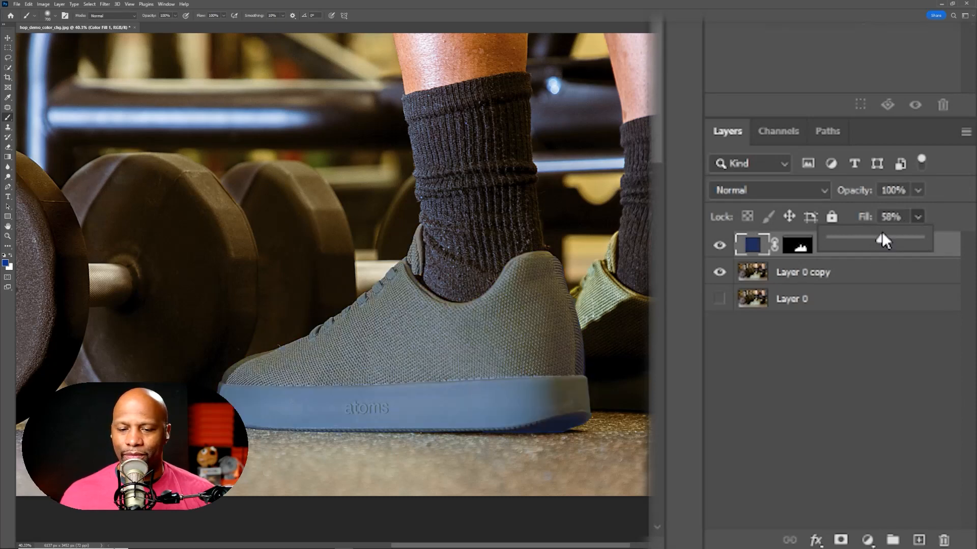
pyautogui.moveTo(897, 238); pyautogui.dragTo(905, 239)
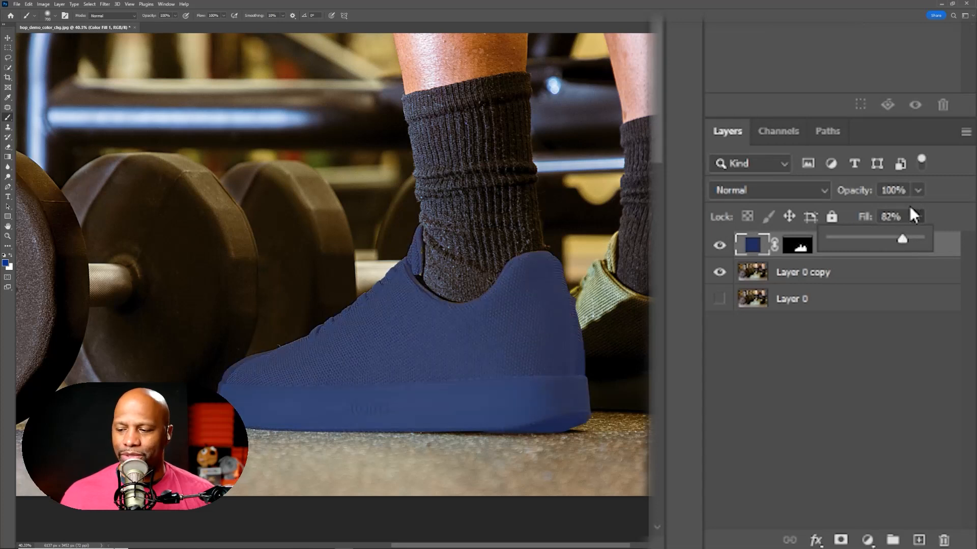
pyautogui.moveTo(903, 239); pyautogui.dragTo(937, 240)
pyautogui.click(937, 202)
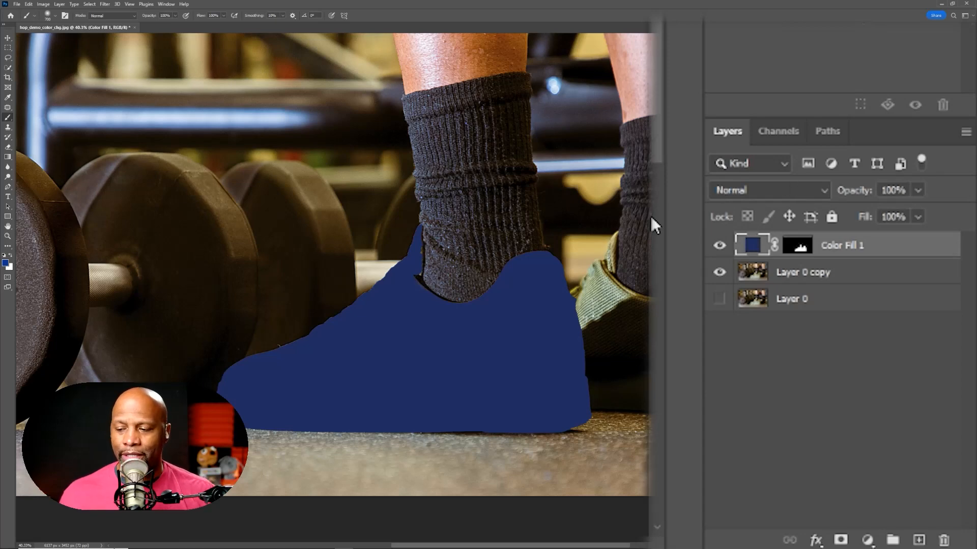
# - Set the blend mode of the shoe's color fill layer to Color
pyautogui.click(812, 198)
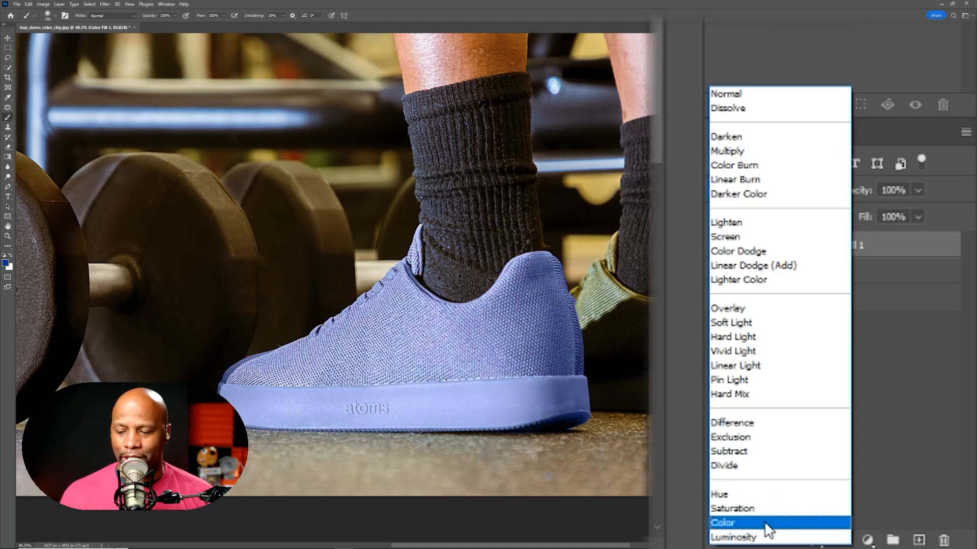
pyautogui.click(765, 524)
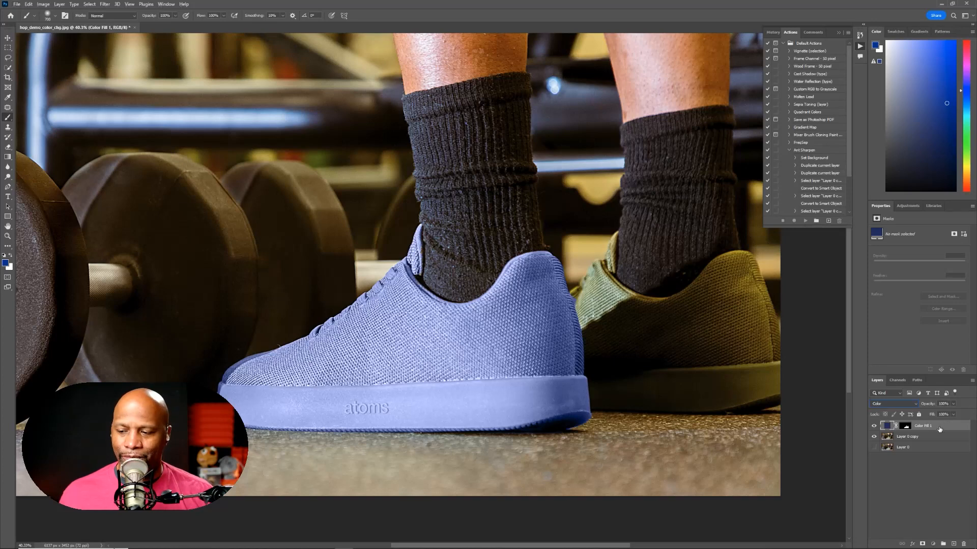
# - Add a Curves adjustment layer above the color fill and shape a mild S-curve with one shadow point and one highlight point
pyautogui.click(932, 544)
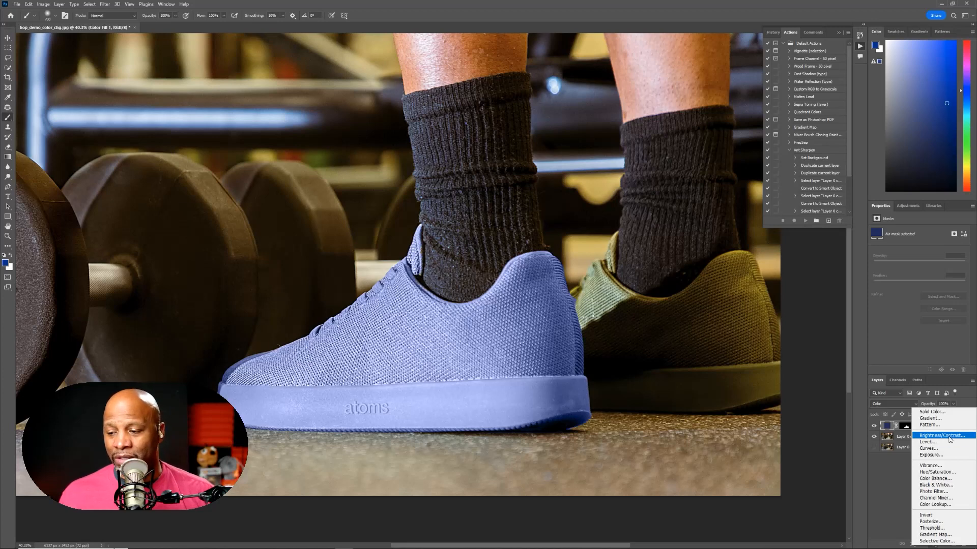
pyautogui.click(937, 448)
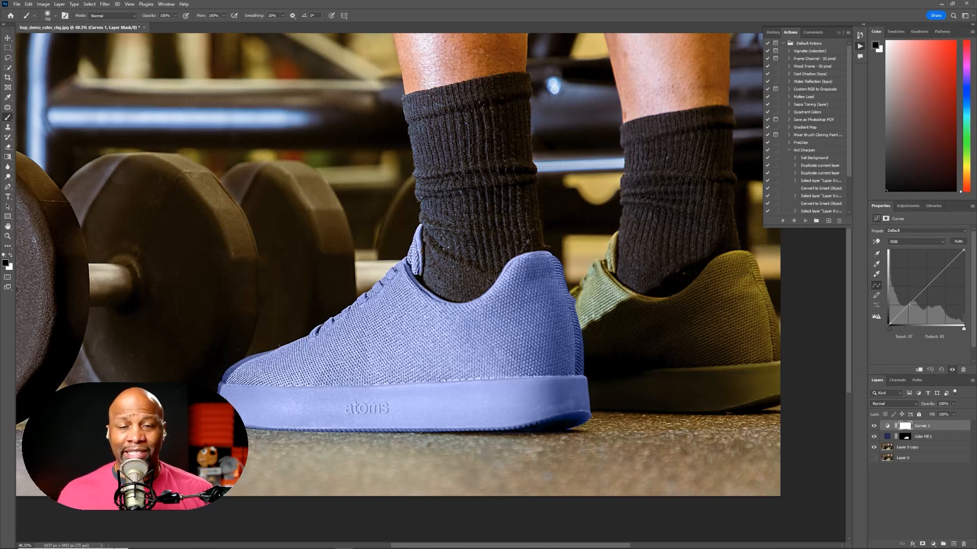
pyautogui.click(908, 306)
pyautogui.moveTo(908, 306); pyautogui.dragTo(907, 312)
pyautogui.click(941, 279)
pyautogui.moveTo(940, 279); pyautogui.dragTo(938, 275)
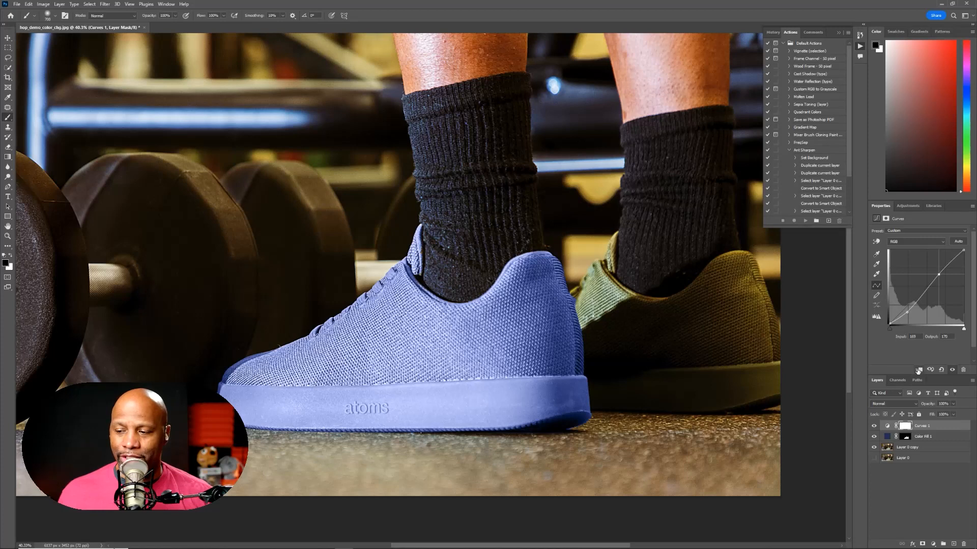
# - Clip the Curves adjustment layer to the shoe's color fill layer beneath it
pyautogui.press('ctrl')
pyautogui.press('ctrl')
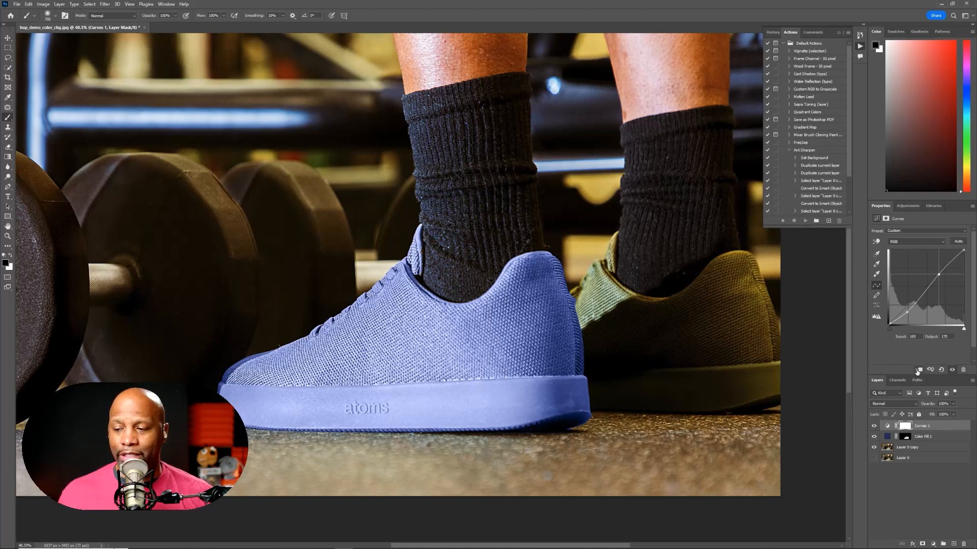
pyautogui.keyDown('alt'); pyautogui.click(883, 430); pyautogui.keyUp('alt')
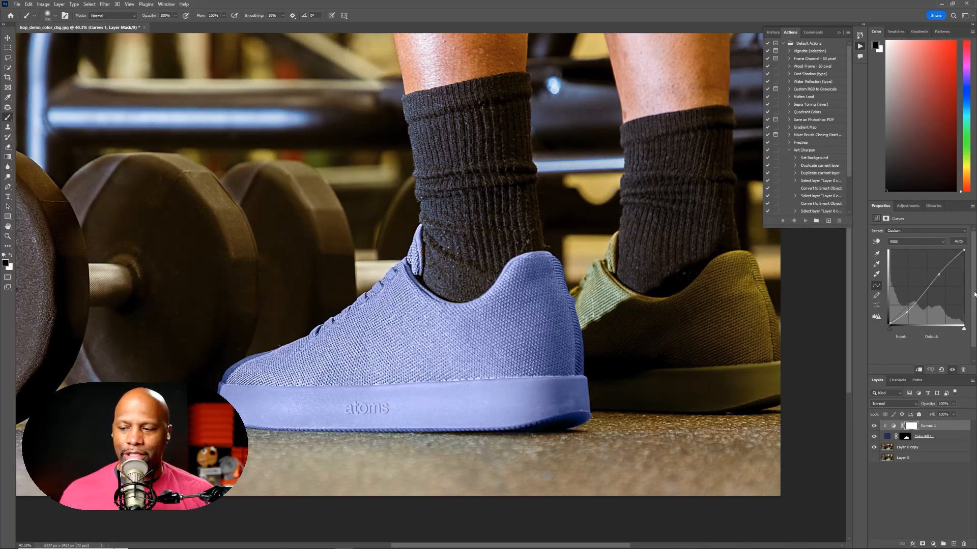
# - Strengthen the clipped S-curve by raising the highlight point and moving the shadow point to Input 94, Output 71
pyautogui.click(907, 312)
pyautogui.moveTo(907, 312)
pyautogui.mouseDown()
pyautogui.moveTo(910, 301)
pyautogui.moveTo(909, 314)
pyautogui.mouseUp()
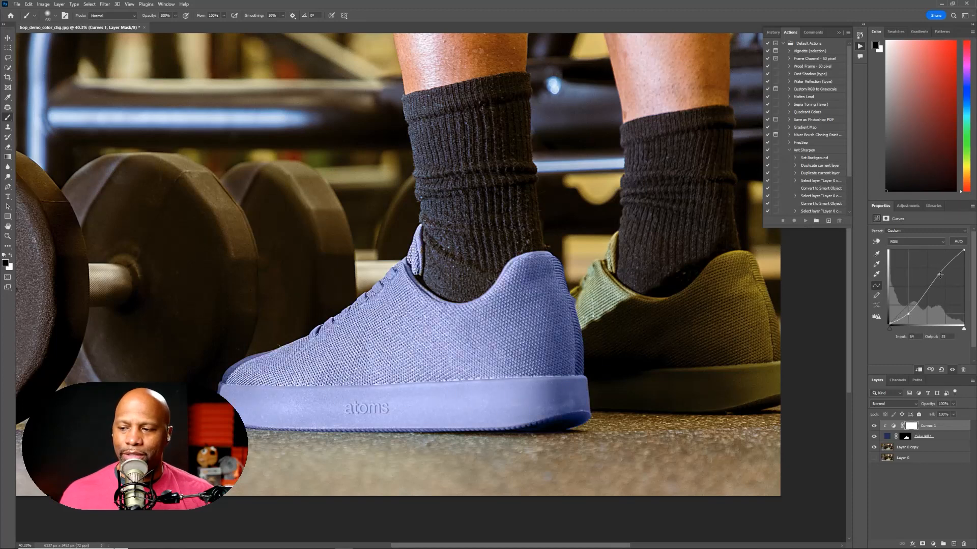
pyautogui.moveTo(939, 275)
pyautogui.mouseDown()
pyautogui.moveTo(927, 276)
pyautogui.moveTo(938, 269)
pyautogui.mouseUp()
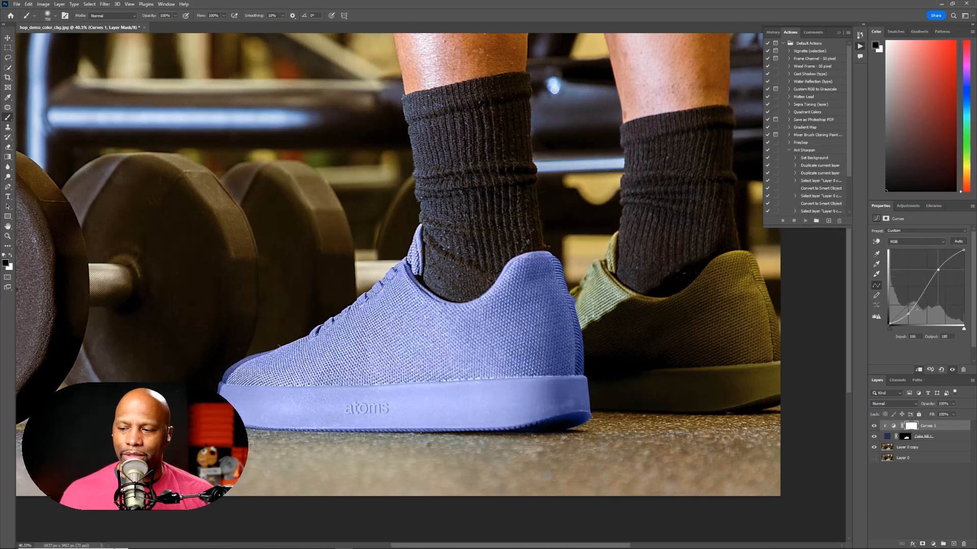
pyautogui.moveTo(908, 315); pyautogui.dragTo(917, 303)
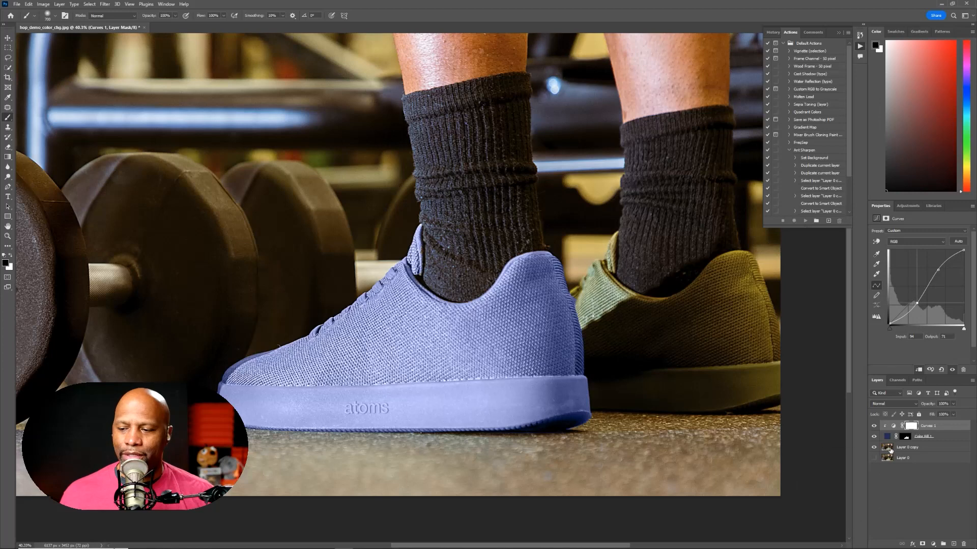
# - Edit the color of the shoe's Solid Color fill, trying a muted red and returning to a blue hue of 224°
pyautogui.click(887, 436)
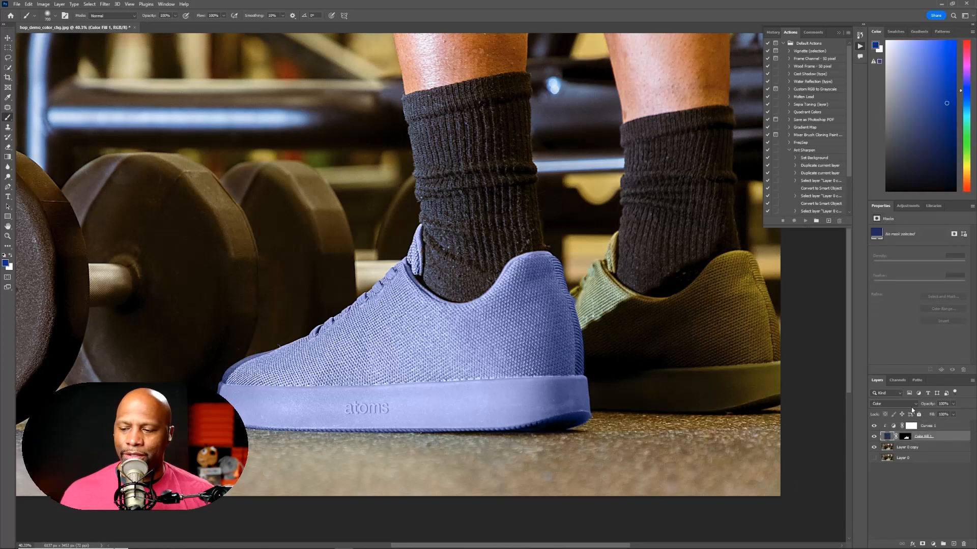
pyautogui.doubleClick(886, 437)
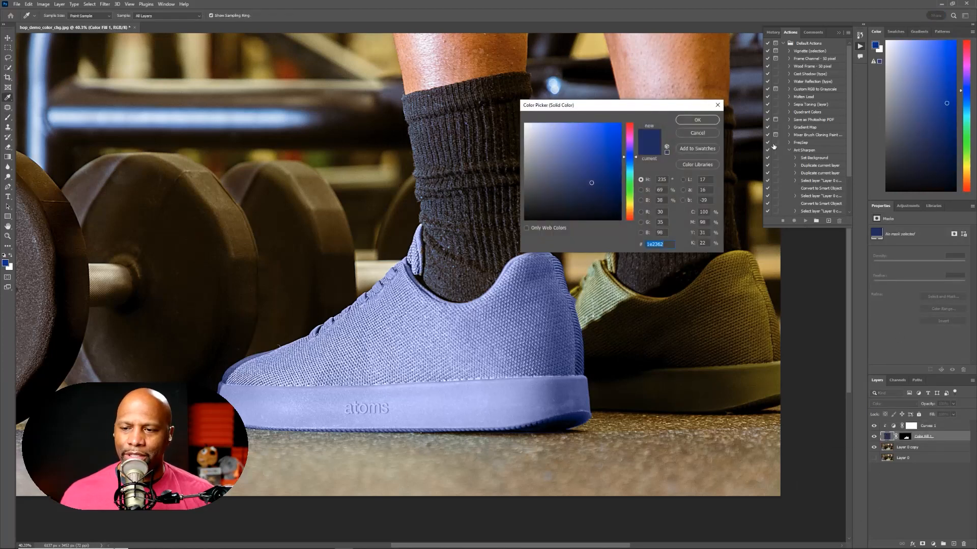
pyautogui.moveTo(597, 186)
pyautogui.mouseDown()
pyautogui.moveTo(600, 203)
pyautogui.moveTo(569, 189)
pyautogui.moveTo(600, 170)
pyautogui.moveTo(590, 204)
pyautogui.moveTo(612, 196)
pyautogui.moveTo(596, 191)
pyautogui.moveTo(607, 131)
pyautogui.moveTo(591, 186)
pyautogui.moveTo(569, 201)
pyautogui.moveTo(560, 164)
pyautogui.moveTo(572, 150)
pyautogui.mouseUp()
pyautogui.click(633, 218)
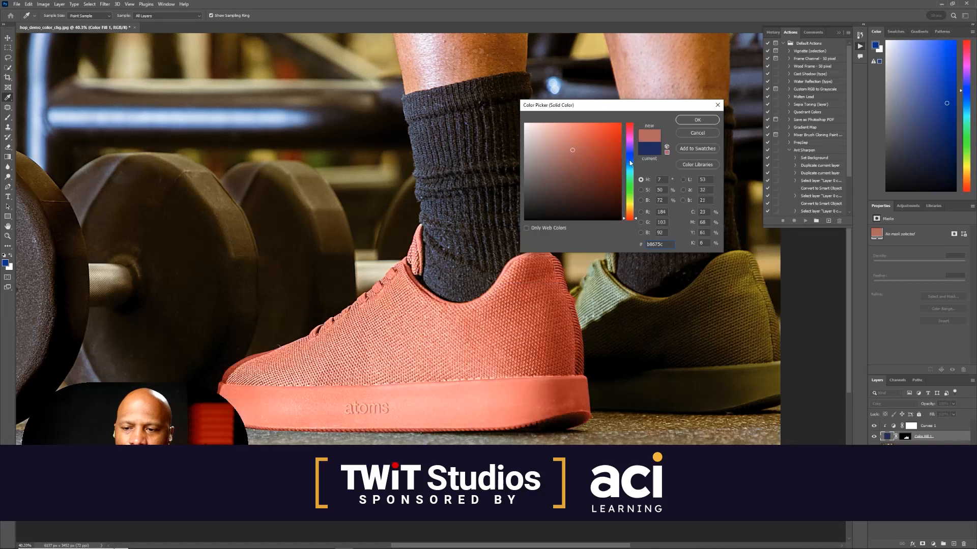
pyautogui.click(630, 160)
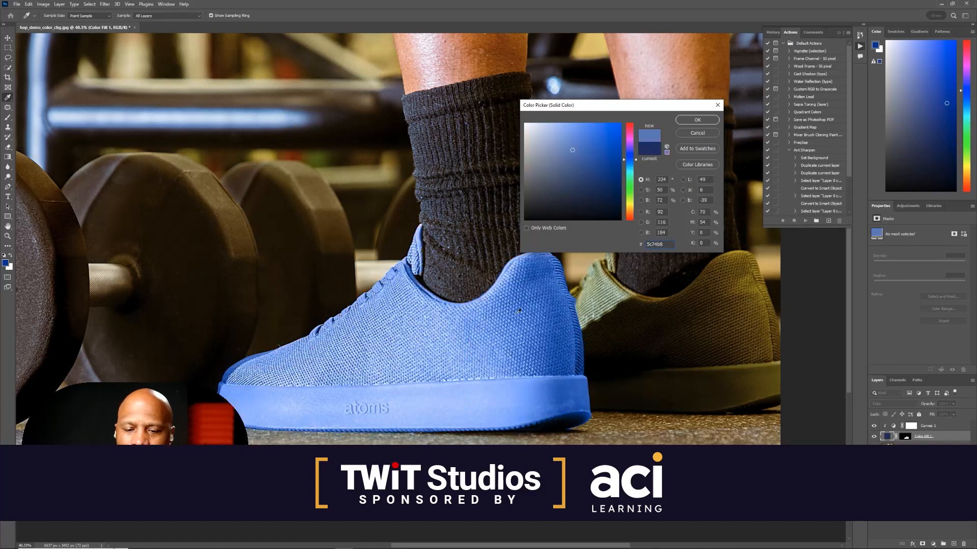
# - Compare lighter and darker blues for the shoe's fill and settle on color #263a74
pyautogui.click(591, 159)
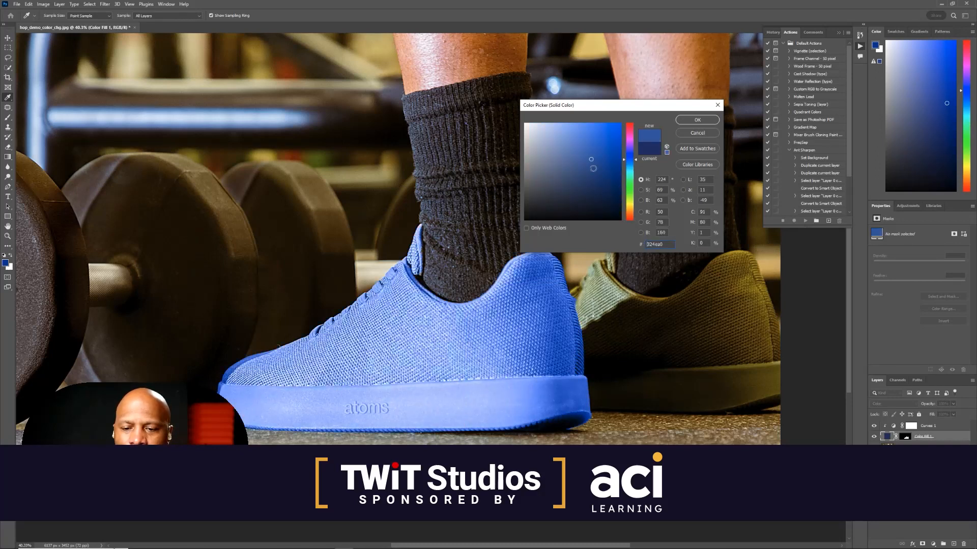
pyautogui.click(598, 164)
pyautogui.click(601, 193)
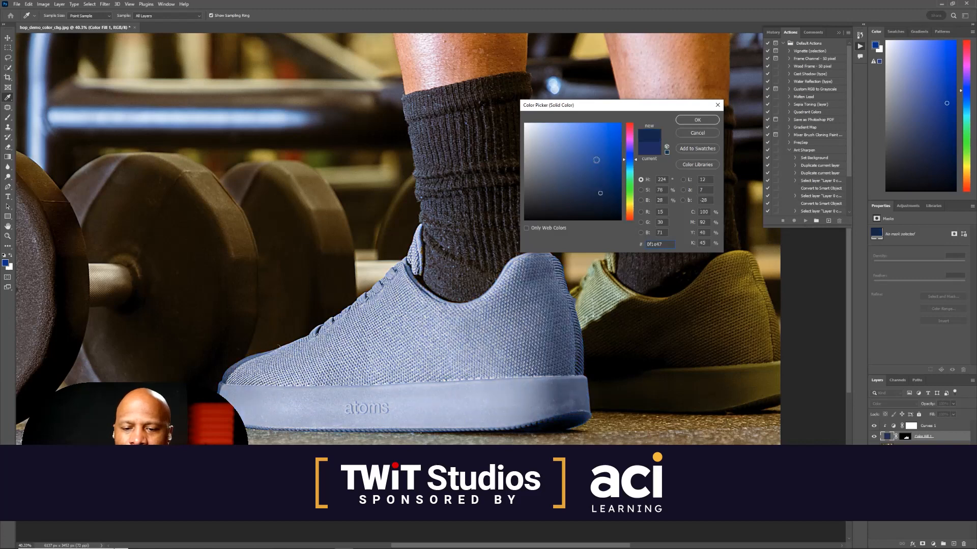
pyautogui.click(595, 160)
pyautogui.click(588, 158)
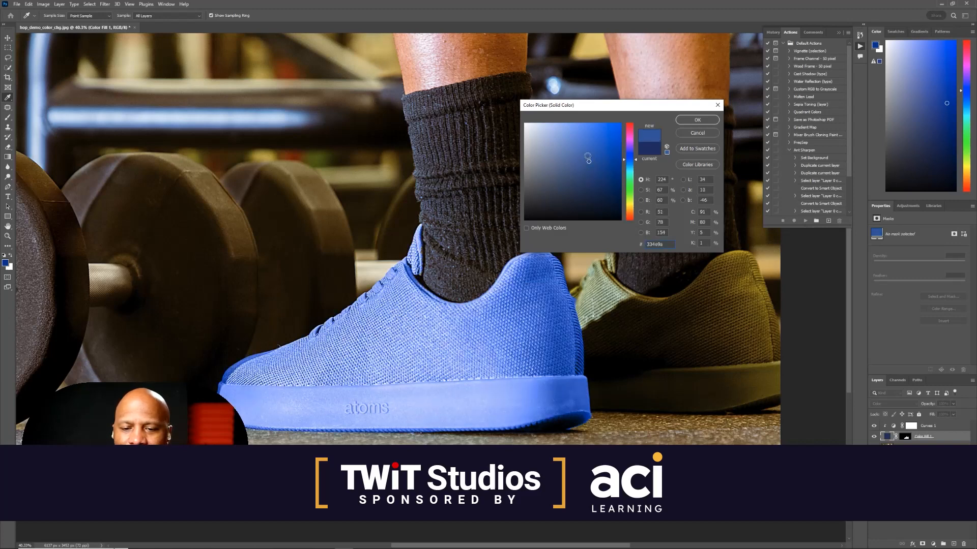
pyautogui.click(586, 188)
pyautogui.click(587, 164)
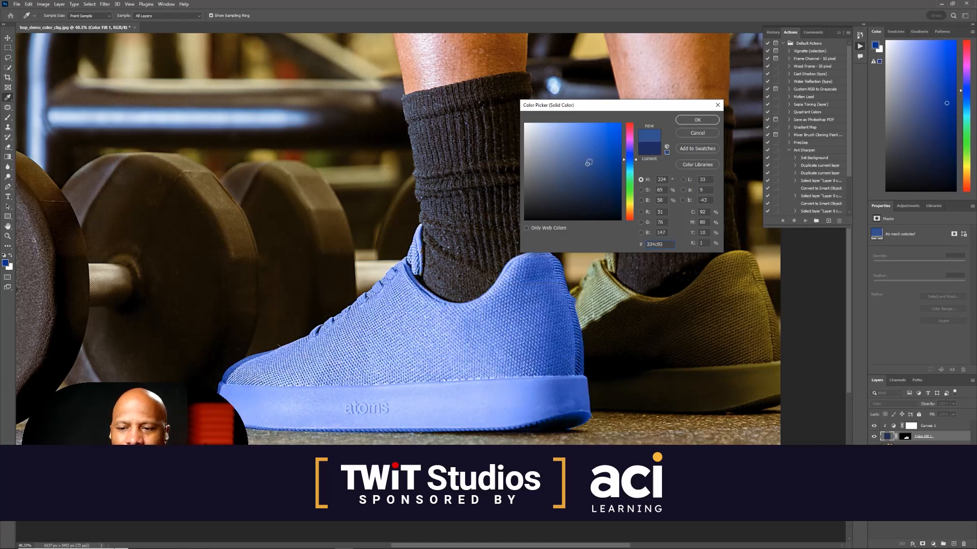
pyautogui.click(590, 178)
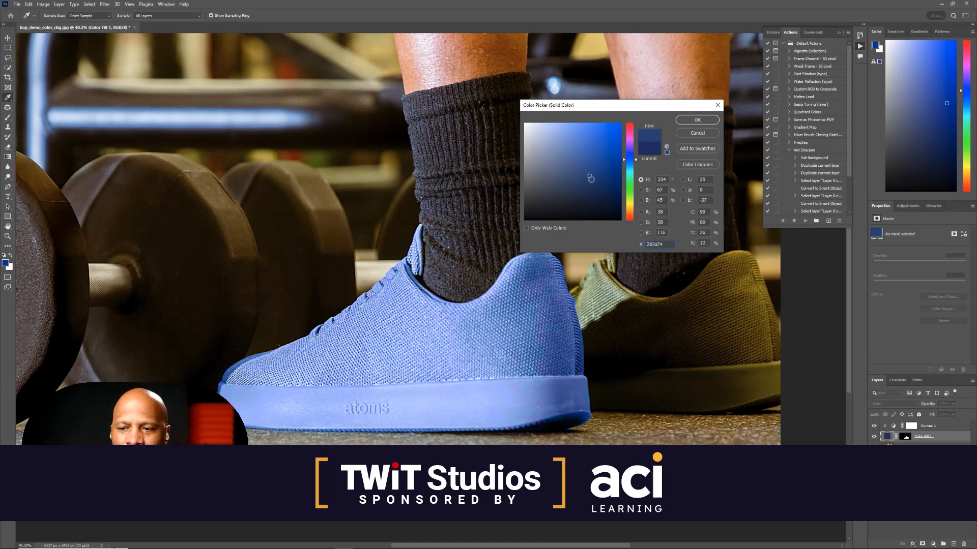
pyautogui.click(702, 122)
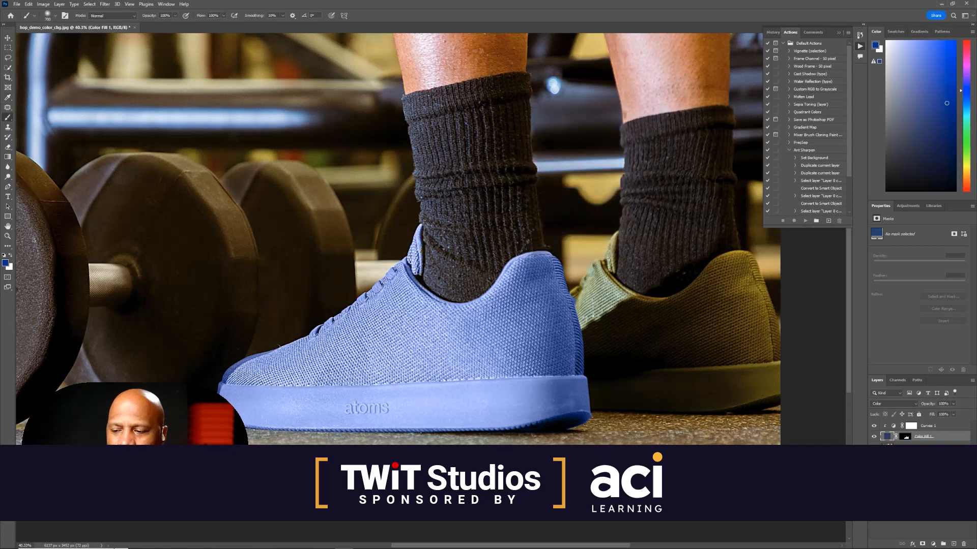
# - Add a Levels adjustment layer directly above the shoe's color fill, try a white input level of 140, and undo that change
pyautogui.click(933, 544)
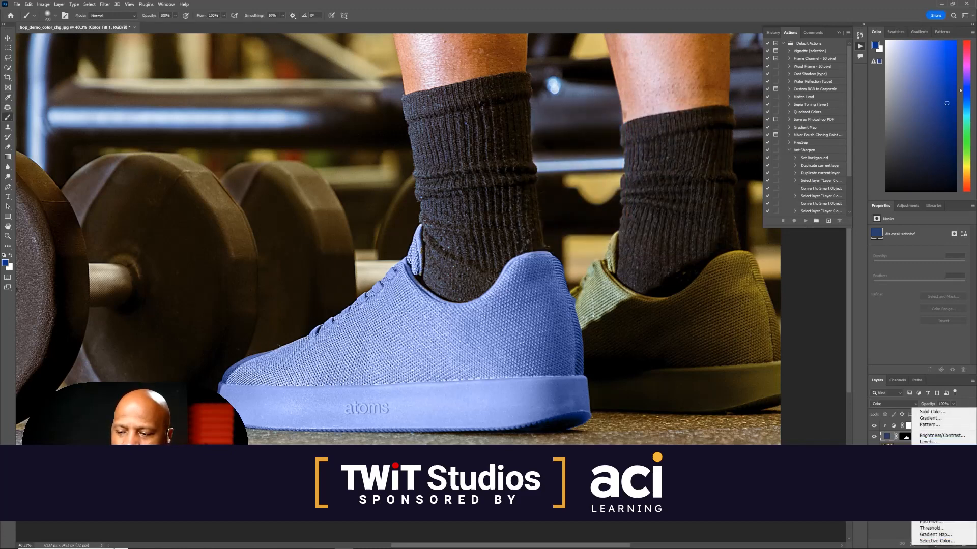
pyautogui.click(927, 441)
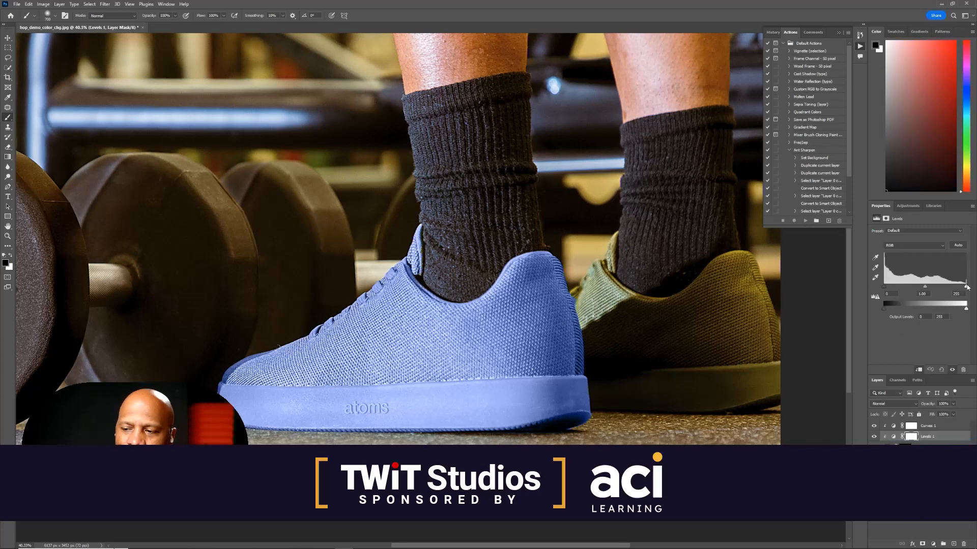
pyautogui.moveTo(967, 288); pyautogui.dragTo(929, 291)
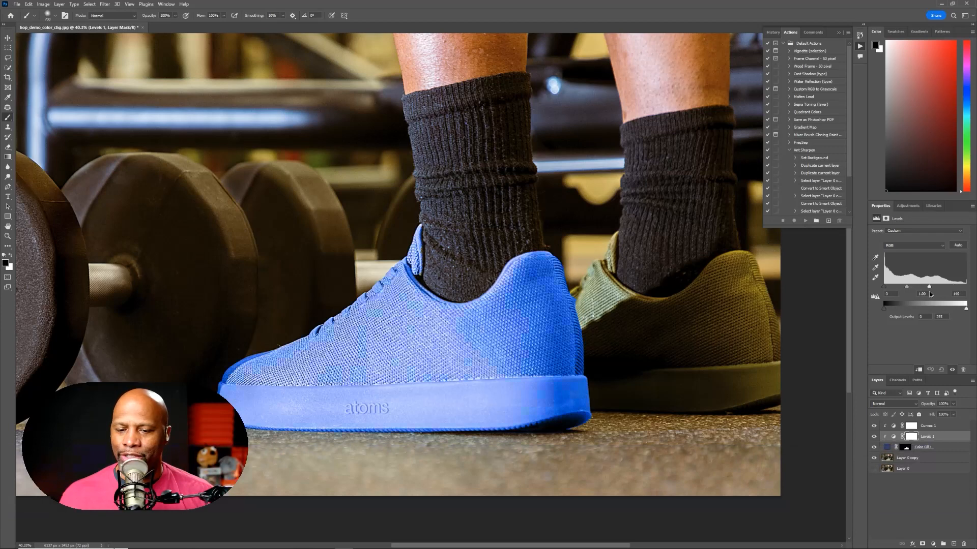
pyautogui.hotkey('ctrl', 'z')
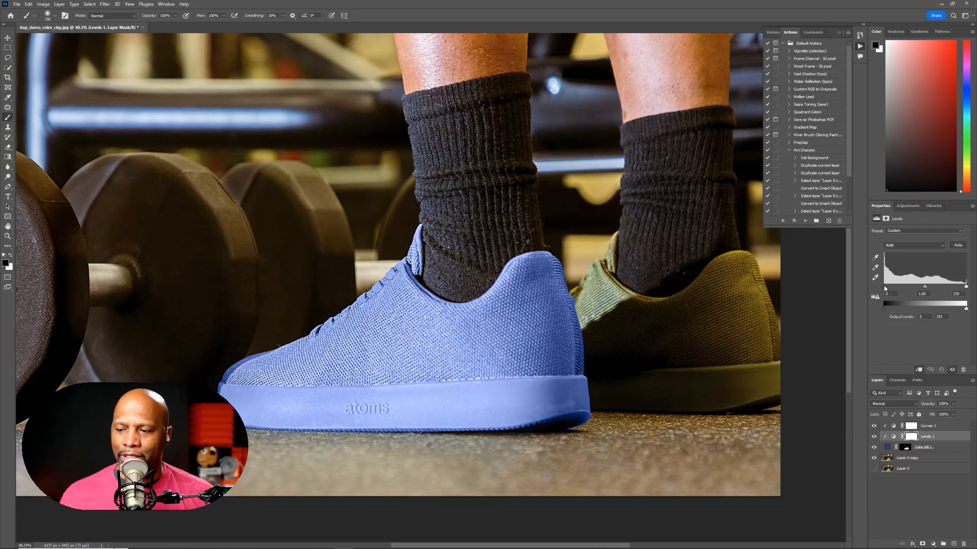
# - Set the Levels input values to 7 for shadows, 0.89 for midtones and 165 for highlights
pyautogui.moveTo(902, 286); pyautogui.dragTo(902, 286)
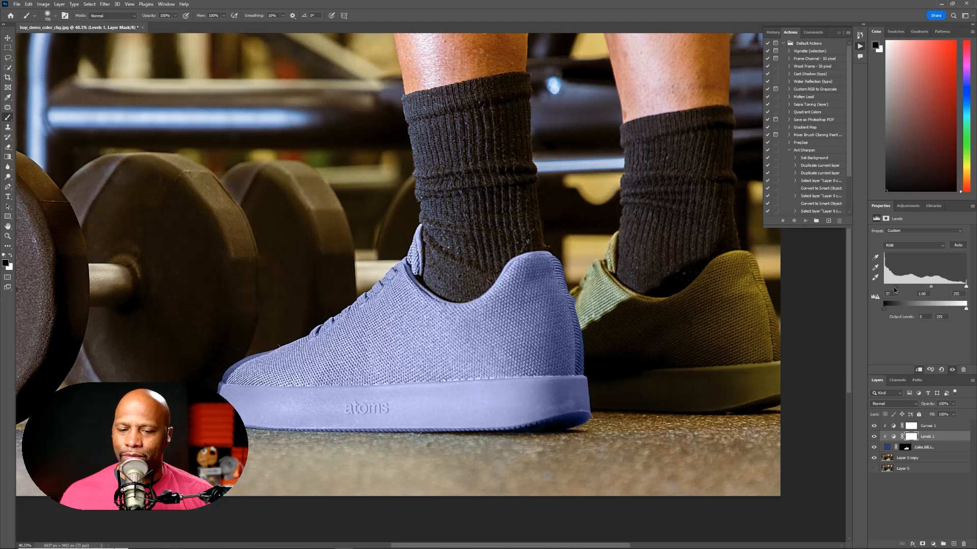
pyautogui.moveTo(962, 288); pyautogui.dragTo(949, 291)
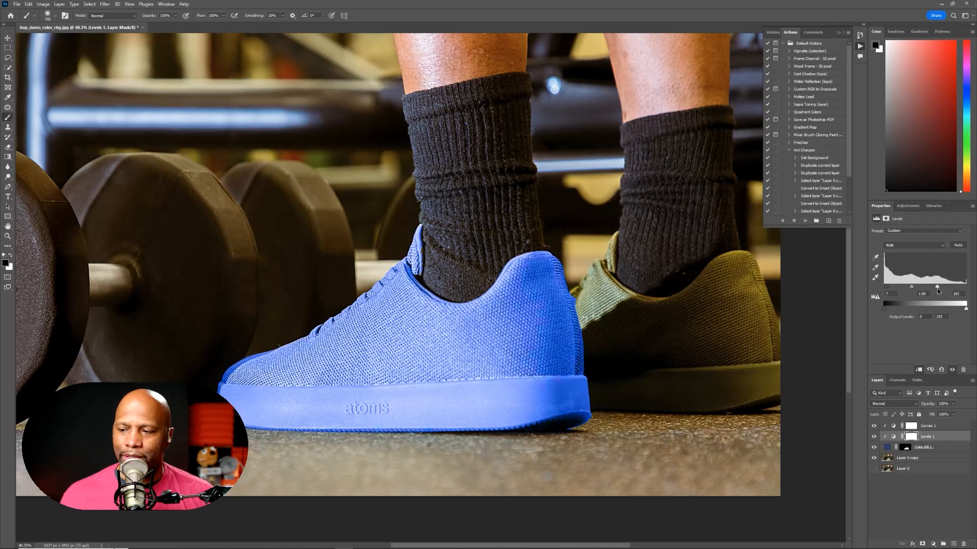
pyautogui.moveTo(917, 288); pyautogui.dragTo(913, 288)
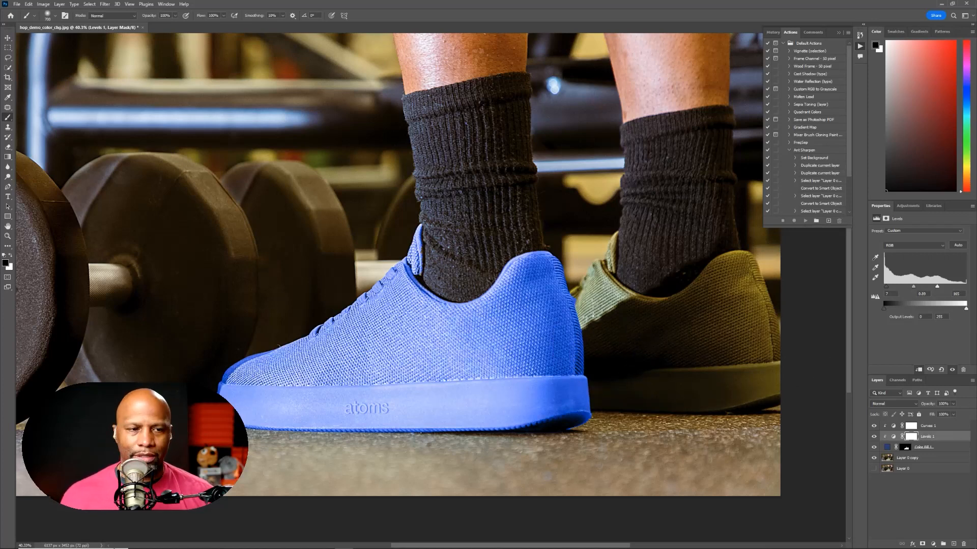
# - Group the Curves, Levels, color fill and Layer 0 copy layers together, leaving the original Layer 0 outside
pyautogui.click(7, 37)
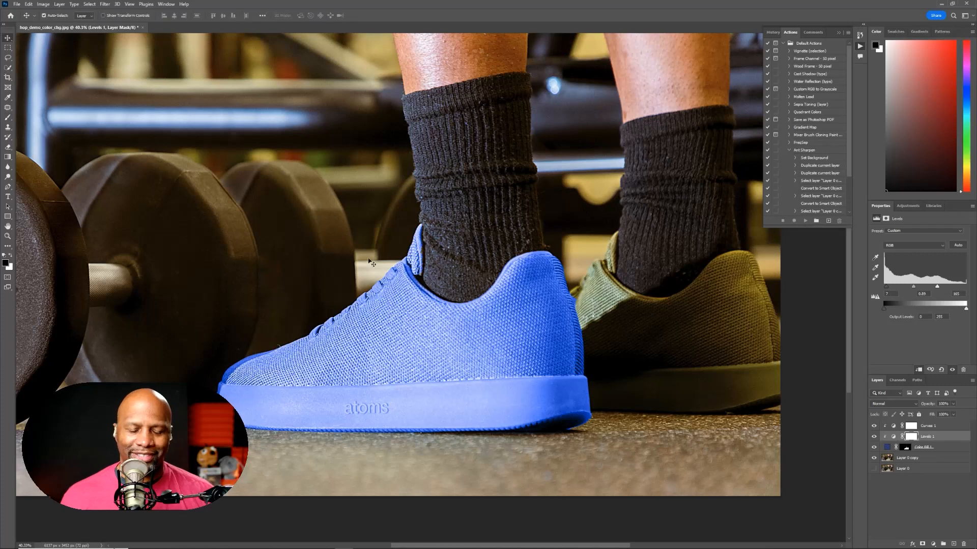
pyautogui.scroll(-2, 370, 262)
pyautogui.scroll(-1, 370, 262)
pyautogui.scroll(1, 370, 262)
pyautogui.scroll(-1, 370, 262)
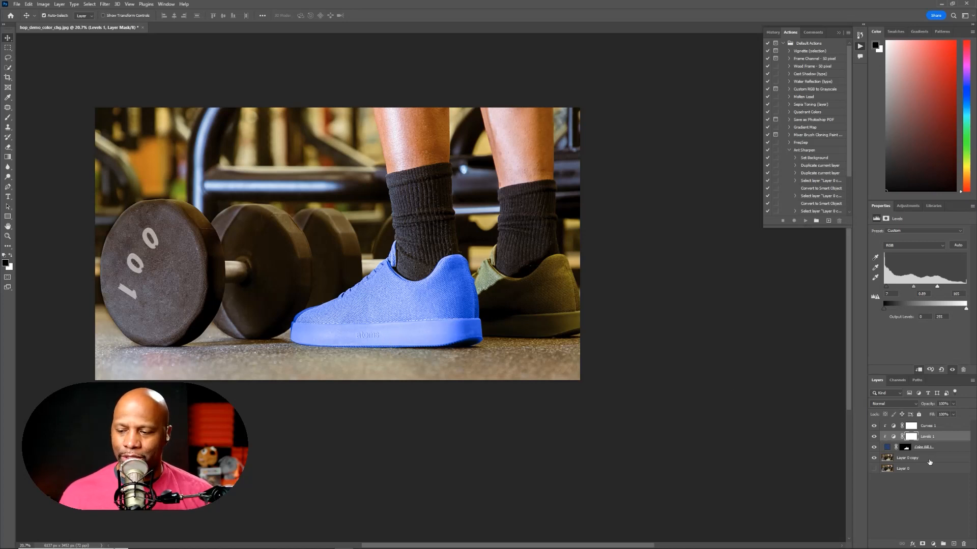
pyautogui.click(929, 460)
pyautogui.hotkey('ctrl', 'g')
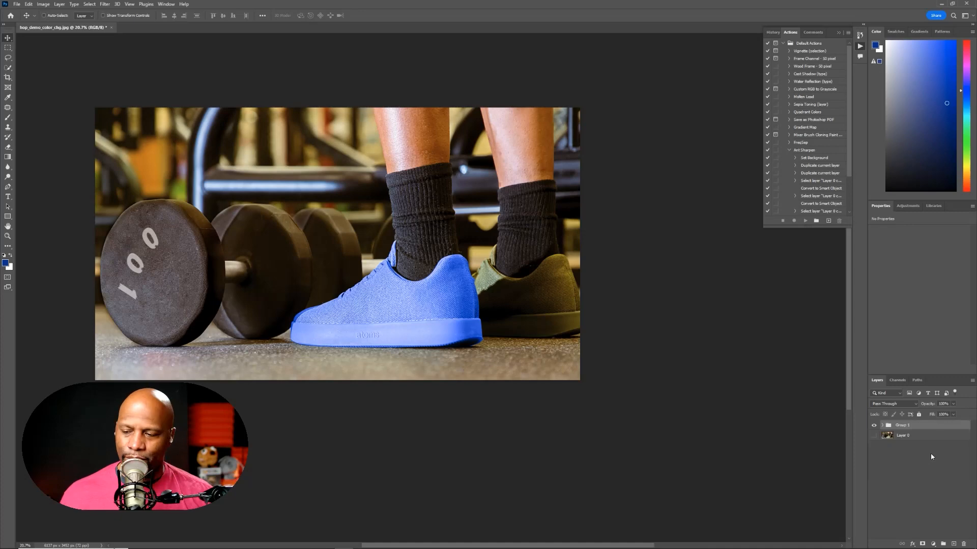